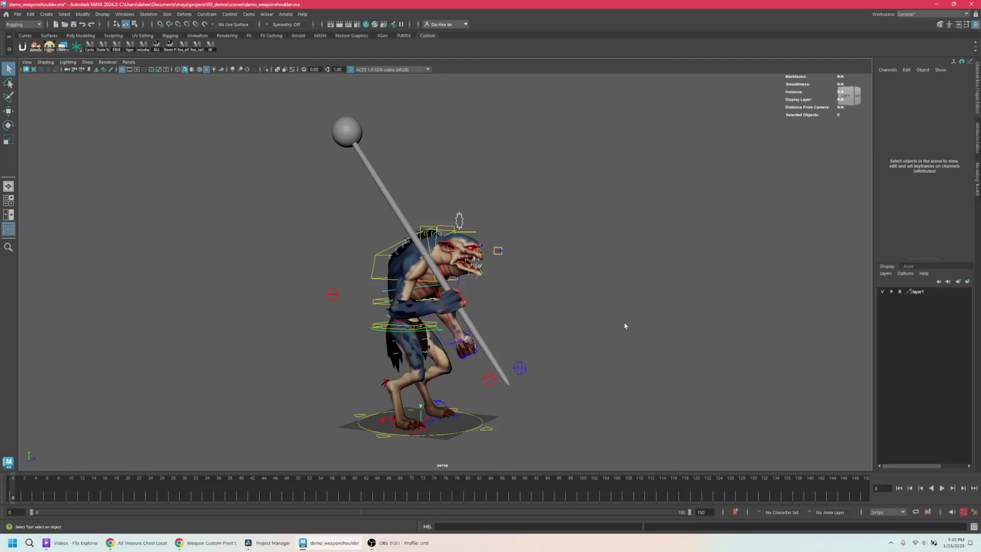
# Step: Try moving the ghoul's right arm IK control slightly down and forward
pyautogui.scroll(3, 499, 350)
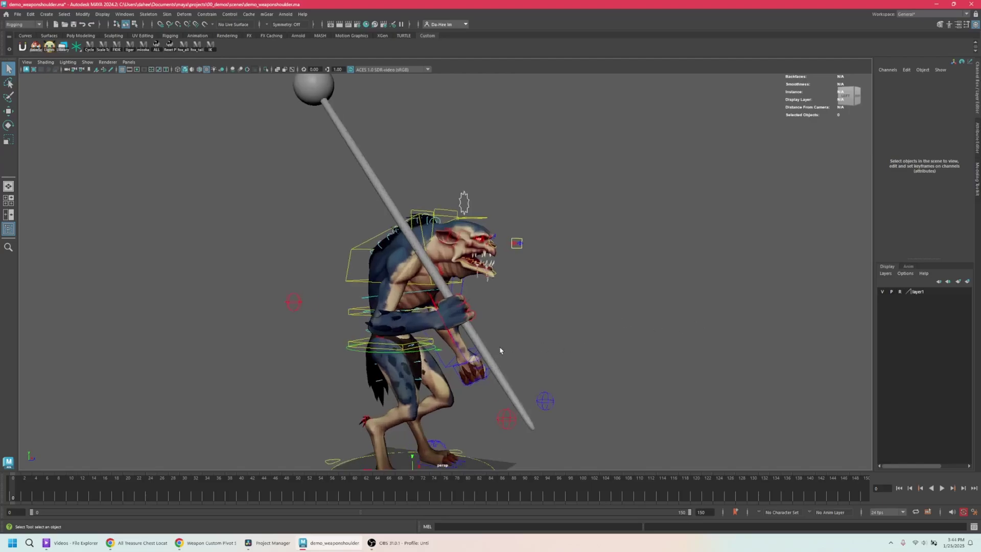
pyautogui.keyDown('alt'); pyautogui.moveTo(500, 350); pyautogui.dragTo(532, 341); pyautogui.keyUp('alt')
pyautogui.keyDown('alt'); pyautogui.moveTo(532, 342); pyautogui.dragTo(558, 326, button='middle'); pyautogui.keyUp('alt')
pyautogui.scroll(4, 558, 327)
pyautogui.keyDown('alt'); pyautogui.moveTo(558, 326); pyautogui.dragTo(510, 353); pyautogui.keyUp('alt')
pyautogui.scroll(-6, 511, 355)
pyautogui.press('w')
pyautogui.moveTo(465, 292)
pyautogui.mouseDown()
pyautogui.moveTo(521, 286)
pyautogui.moveTo(459, 303)
pyautogui.moveTo(469, 300)
pyautogui.mouseUp()
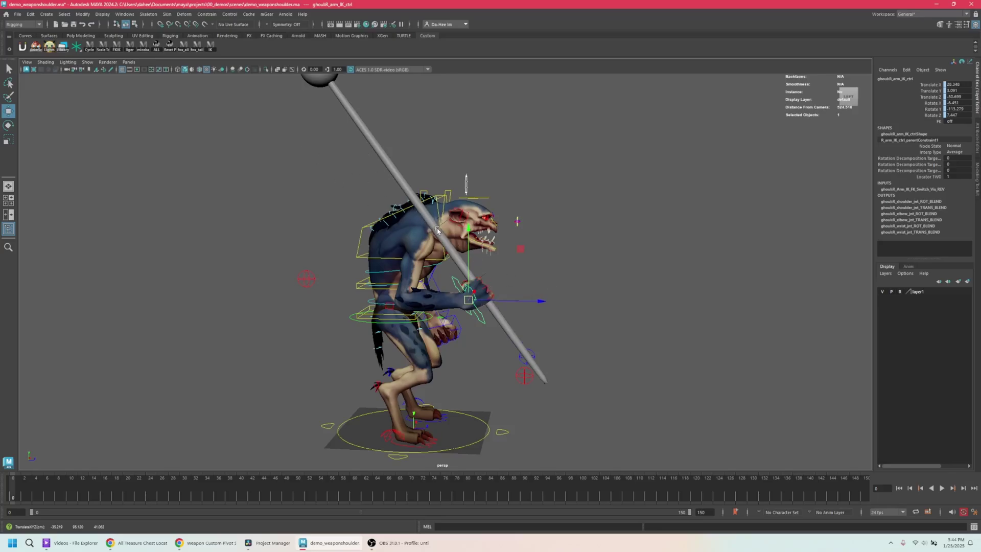
pyautogui.scroll(-2, 431, 236)
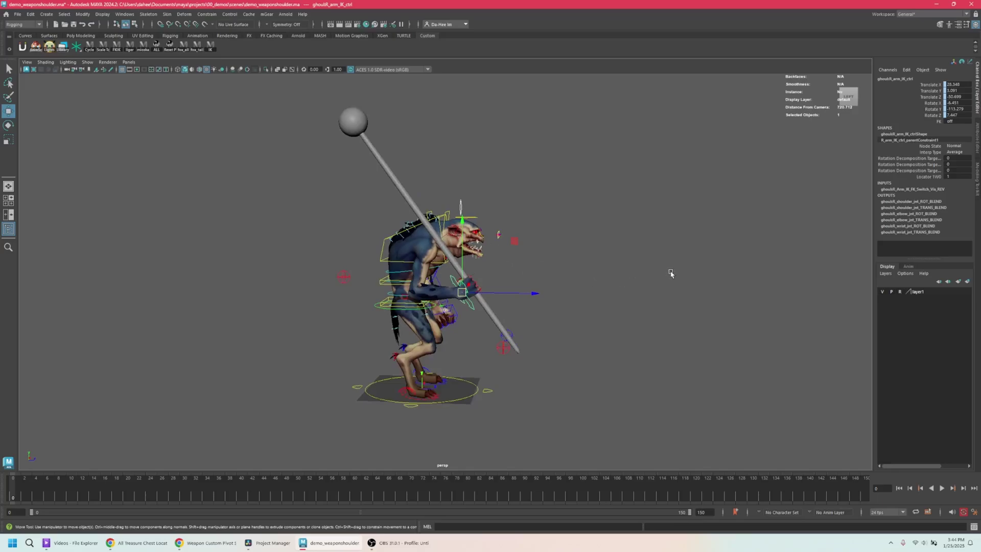
pyautogui.hotkey('ctrl', 'z')
pyautogui.click(644, 283)
# Step: Examine from the side and front how the ghoul holds the weapon against its shoulder
pyautogui.scroll(1, 591, 418)
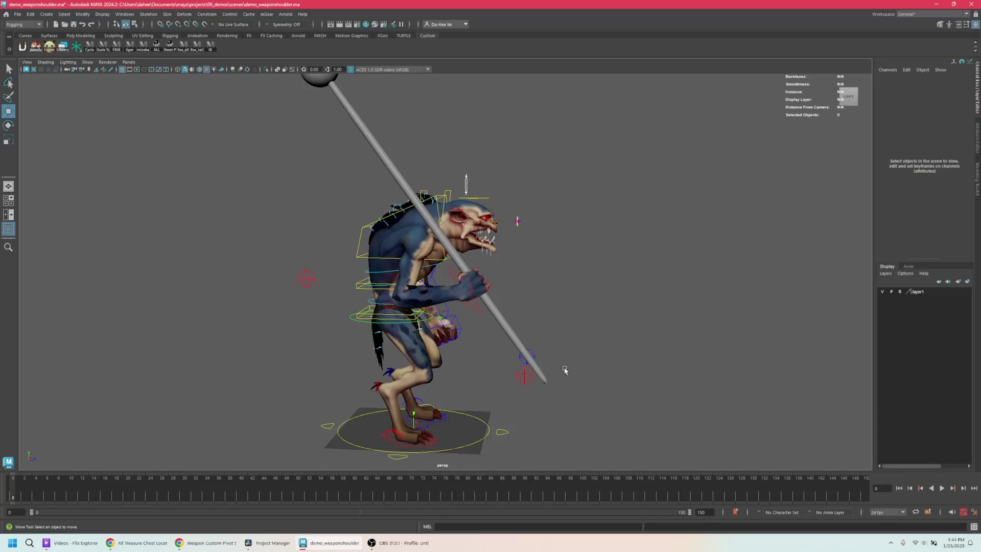
pyautogui.scroll(-1, 562, 368)
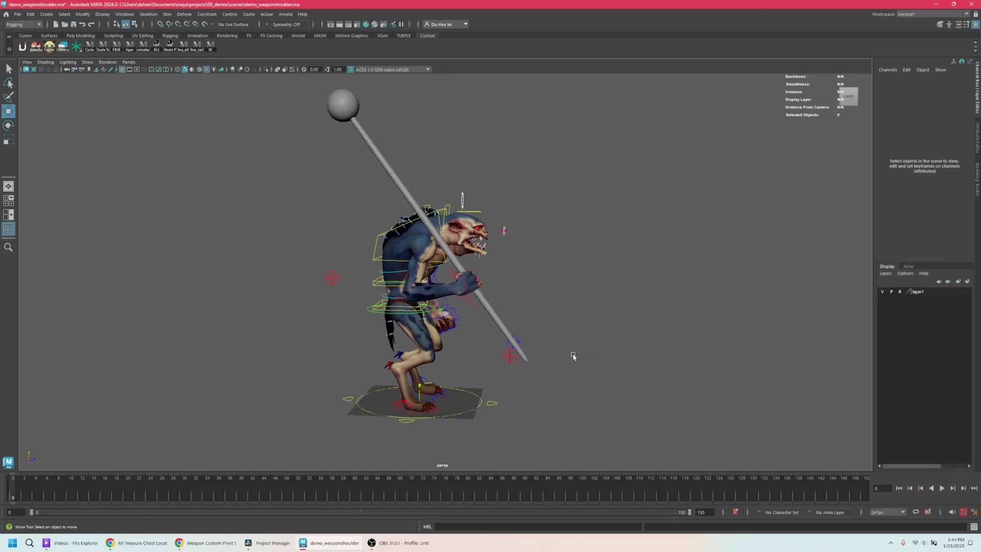
pyautogui.keyDown('alt'); pyautogui.moveTo(570, 322); pyautogui.dragTo(488, 322); pyautogui.keyUp('alt')
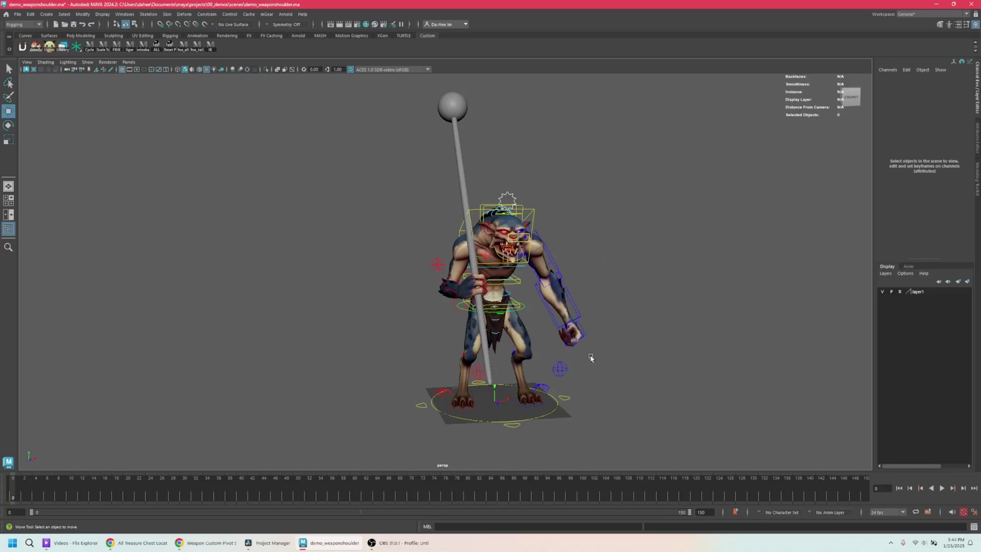
pyautogui.keyDown('alt'); pyautogui.moveTo(593, 361); pyautogui.dragTo(628, 364); pyautogui.keyUp('alt')
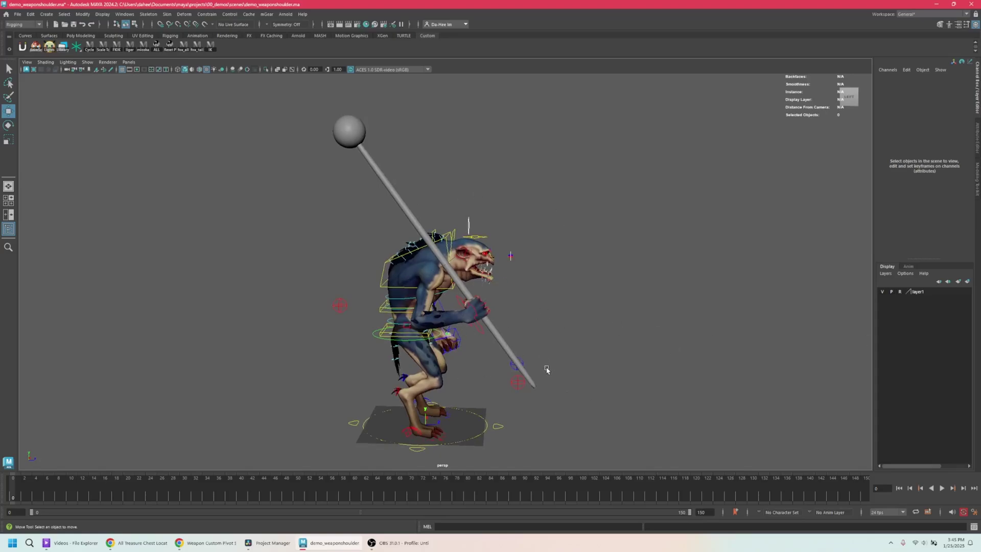
pyautogui.scroll(2, 552, 373)
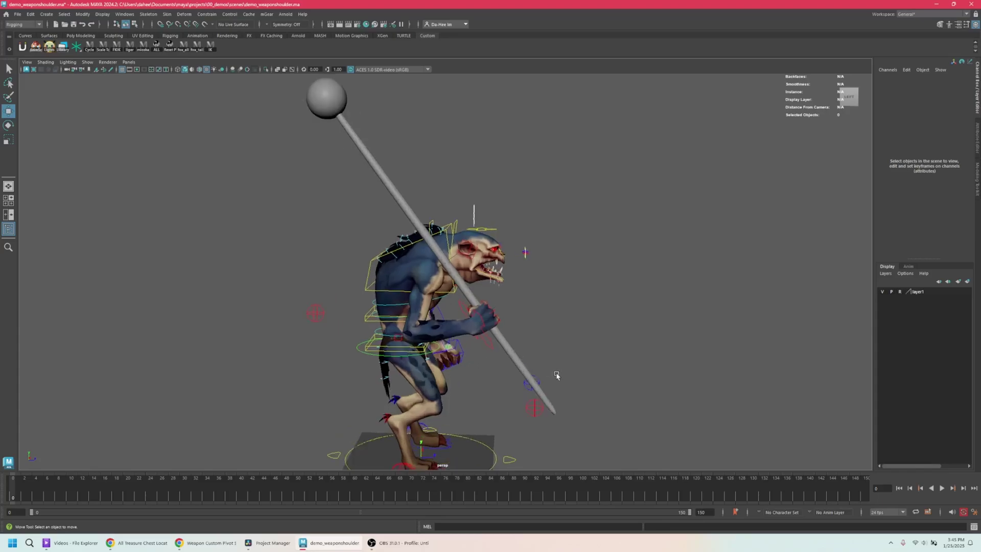
pyautogui.keyDown('alt'); pyautogui.moveTo(553, 357); pyautogui.dragTo(567, 333, button='middle'); pyautogui.keyUp('alt')
pyautogui.keyDown('alt'); pyautogui.moveTo(567, 333); pyautogui.dragTo(587, 362, button='right'); pyautogui.keyUp('alt')
pyautogui.moveTo(588, 362)
pyautogui.keyDown('alt'); pyautogui.mouseDown()
pyautogui.moveTo(546, 362)
pyautogui.moveTo(547, 340)
pyautogui.moveTo(535, 361)
pyautogui.moveTo(540, 378)
pyautogui.moveTo(578, 366)
pyautogui.mouseUp(); pyautogui.keyUp('alt')
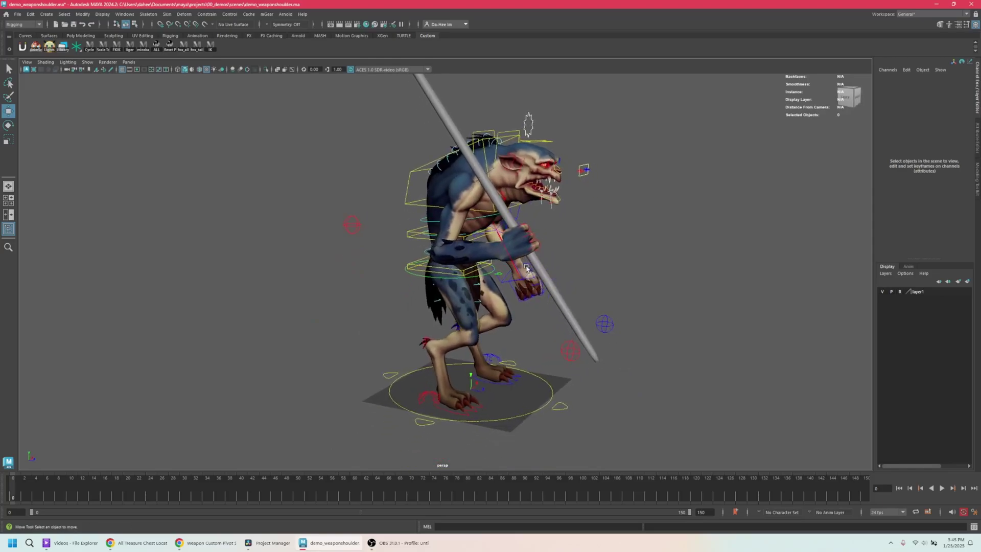
pyautogui.scroll(-2, 625, 325)
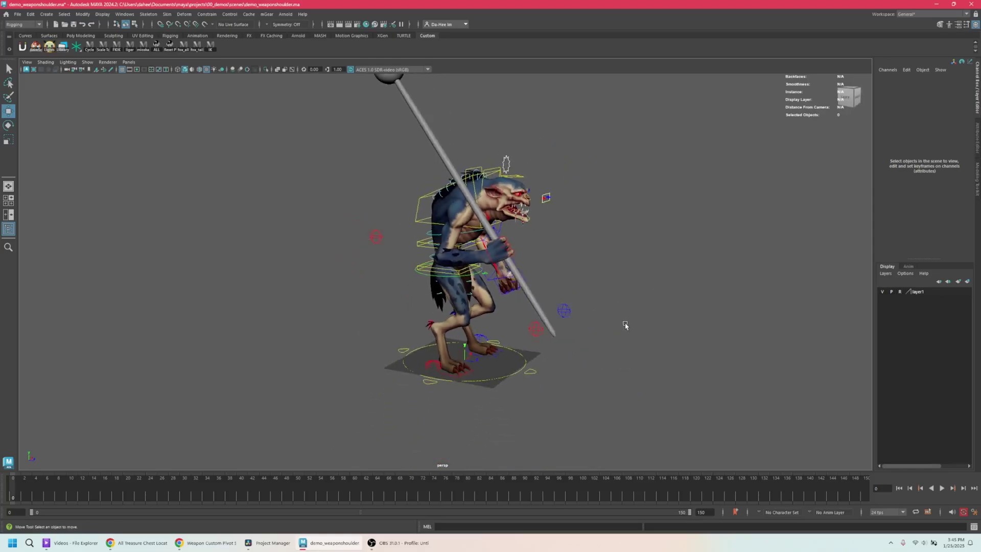
pyautogui.keyDown('alt'); pyautogui.moveTo(625, 325); pyautogui.dragTo(613, 350, button='middle'); pyautogui.keyUp('alt')
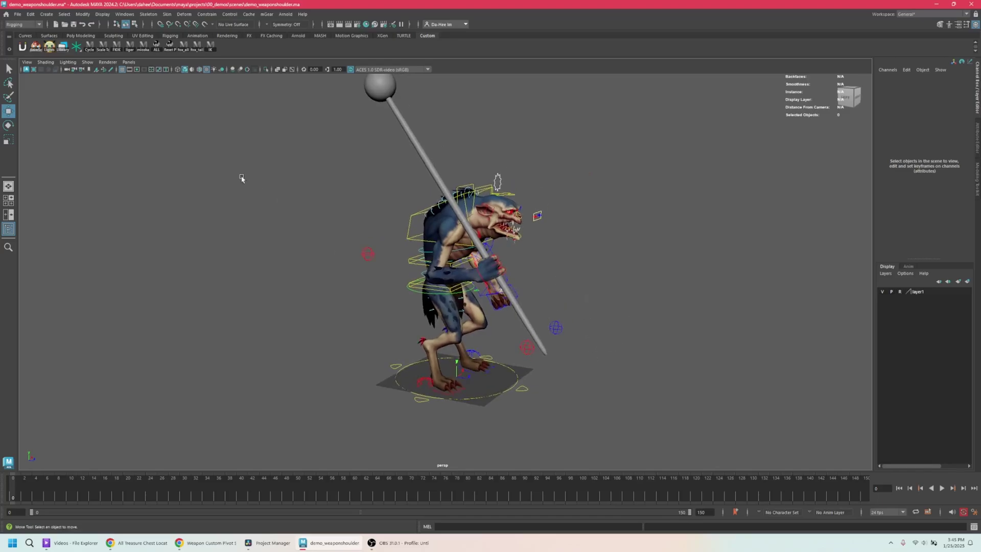
# Step: Create a locator, scale it uniformly to about 20.5 and place it out in front of the ghoul
pyautogui.click(48, 15)
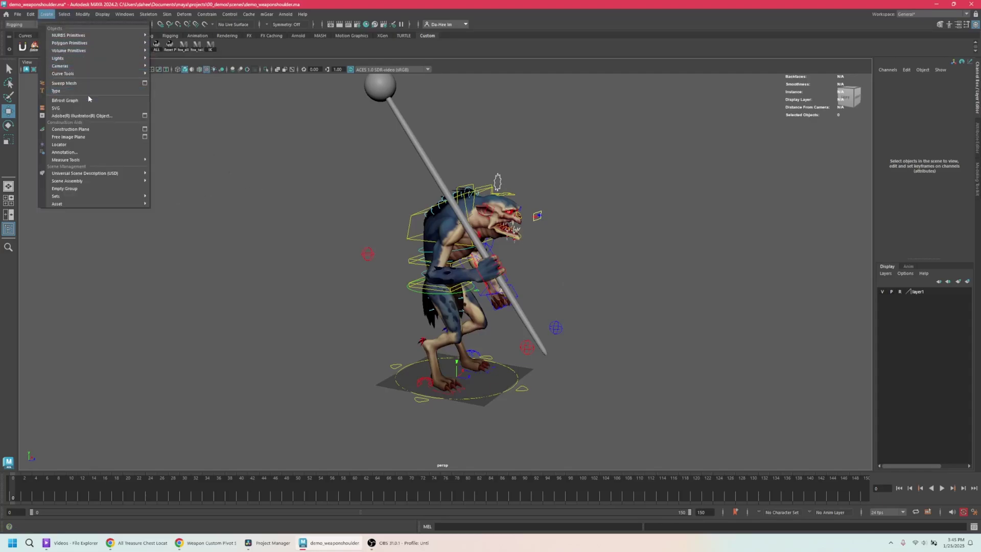
pyautogui.click(80, 145)
pyautogui.press('r')
pyautogui.moveTo(456, 377); pyautogui.dragTo(496, 394)
pyautogui.keyDown('alt'); pyautogui.moveTo(496, 395); pyautogui.dragTo(510, 398); pyautogui.keyUp('alt')
pyautogui.press('w')
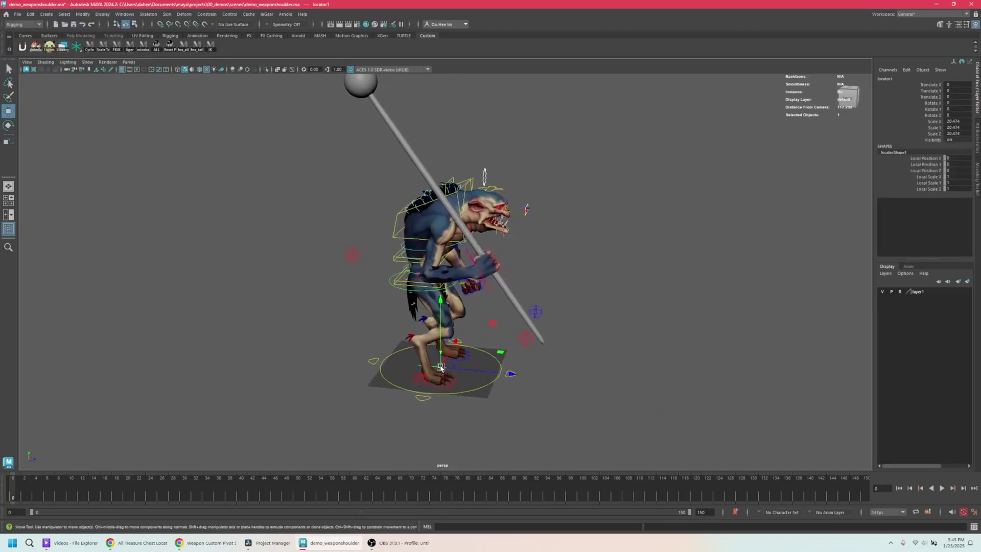
pyautogui.moveTo(441, 368); pyautogui.dragTo(615, 292)
pyautogui.click(610, 372)
# Step: Examine the right arm's pole vector control behind the ghoul and the locator in front of it
pyautogui.keyDown('alt'); pyautogui.moveTo(611, 372); pyautogui.dragTo(600, 366); pyautogui.keyUp('alt')
pyautogui.keyDown('alt'); pyautogui.moveTo(601, 365); pyautogui.dragTo(596, 356, button='middle'); pyautogui.keyUp('alt')
pyautogui.keyDown('alt'); pyautogui.moveTo(582, 370); pyautogui.dragTo(615, 378, button='right'); pyautogui.keyUp('alt')
pyautogui.keyDown('alt'); pyautogui.moveTo(615, 378); pyautogui.dragTo(616, 383); pyautogui.keyUp('alt')
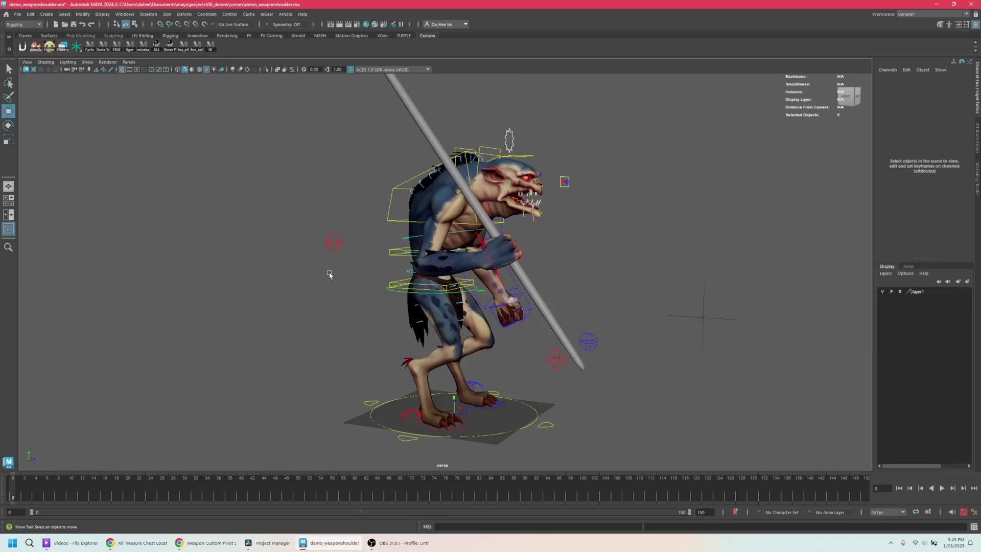
pyautogui.click(334, 242)
pyautogui.moveTo(339, 295)
pyautogui.keyDown('alt'); pyautogui.mouseDown()
pyautogui.moveTo(359, 308)
pyautogui.moveTo(329, 309)
pyautogui.mouseUp(); pyautogui.keyUp('alt')
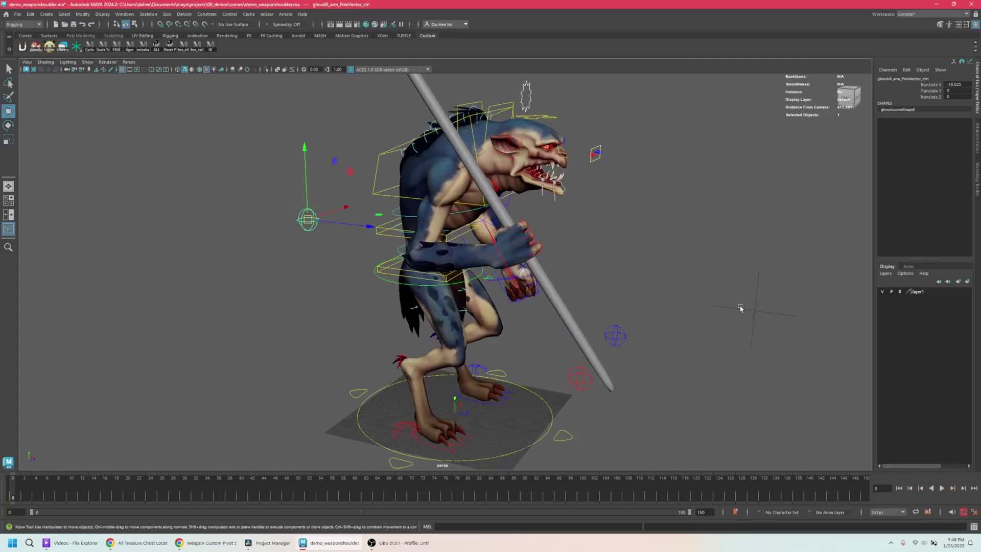
pyautogui.click(707, 257)
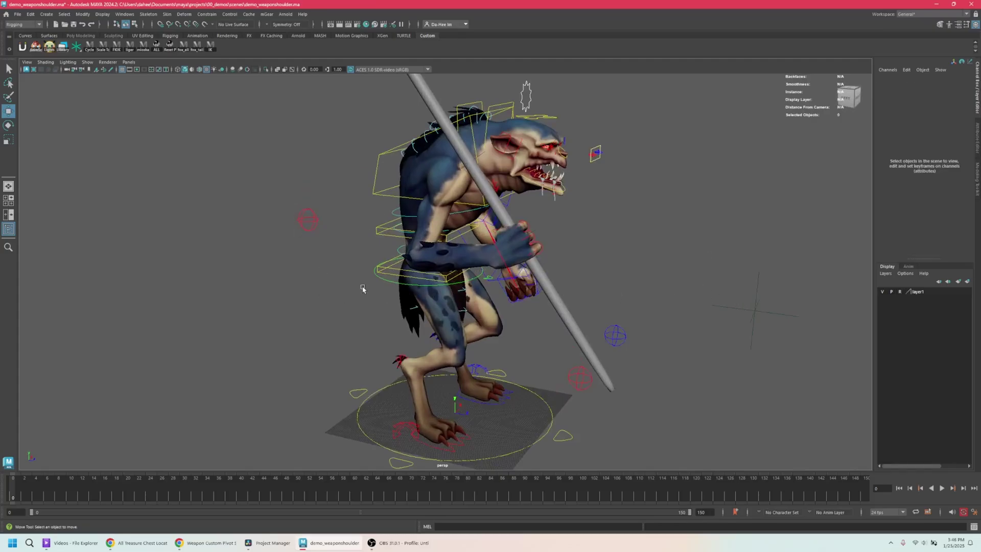
pyautogui.keyDown('alt'); pyautogui.moveTo(346, 287); pyautogui.dragTo(331, 307); pyautogui.keyUp('alt')
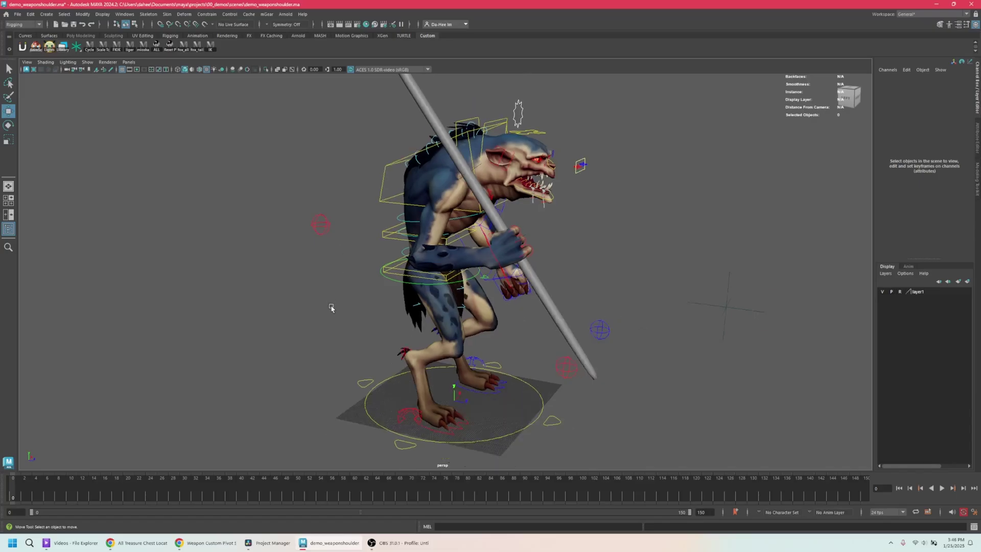
# Step: Parent-constrain the locator to the right arm's pole vector control with Maintain offset turned off
pyautogui.moveTo(274, 189); pyautogui.dragTo(323, 241)
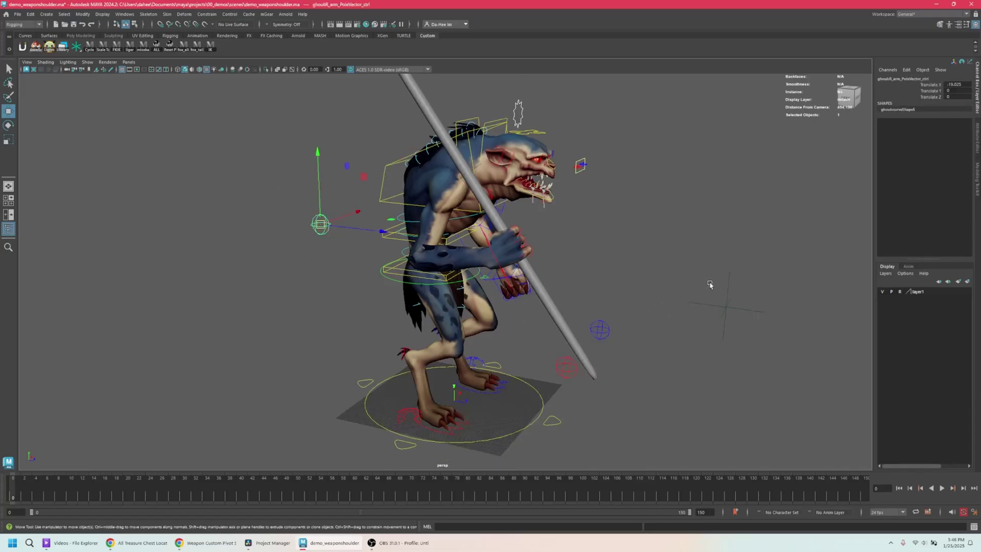
pyautogui.keyDown('shift'); pyautogui.moveTo(710, 284); pyautogui.dragTo(703, 349); pyautogui.keyUp('shift')
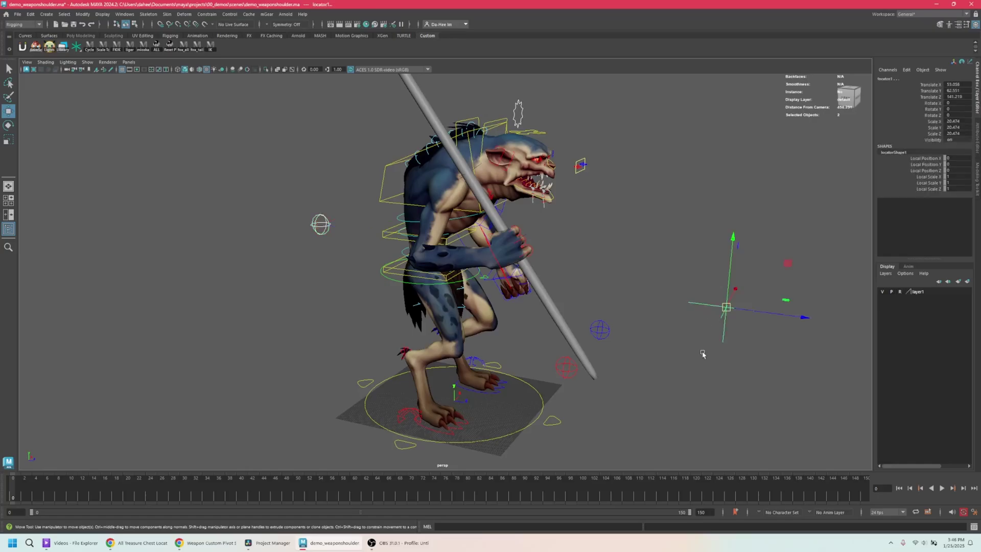
pyautogui.click(207, 13)
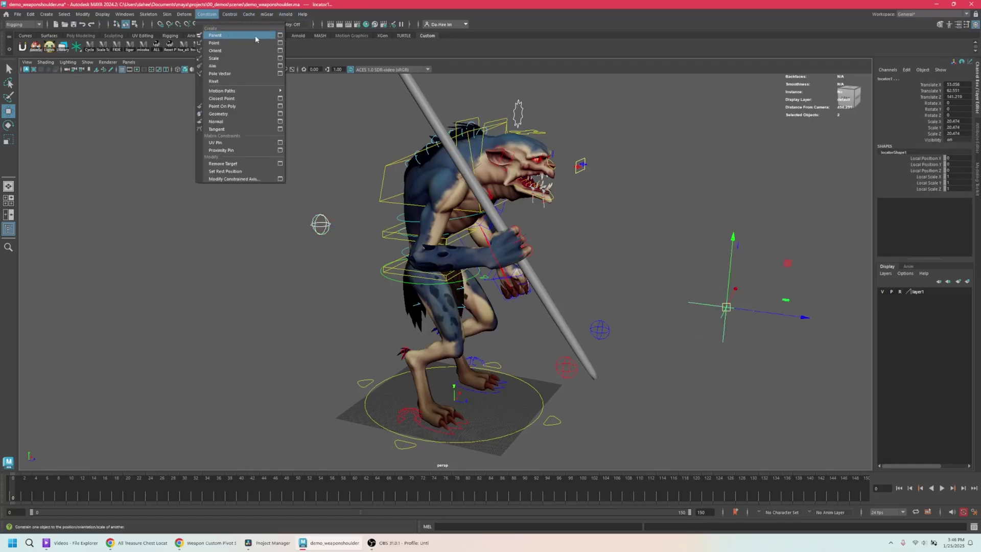
pyautogui.click(280, 35)
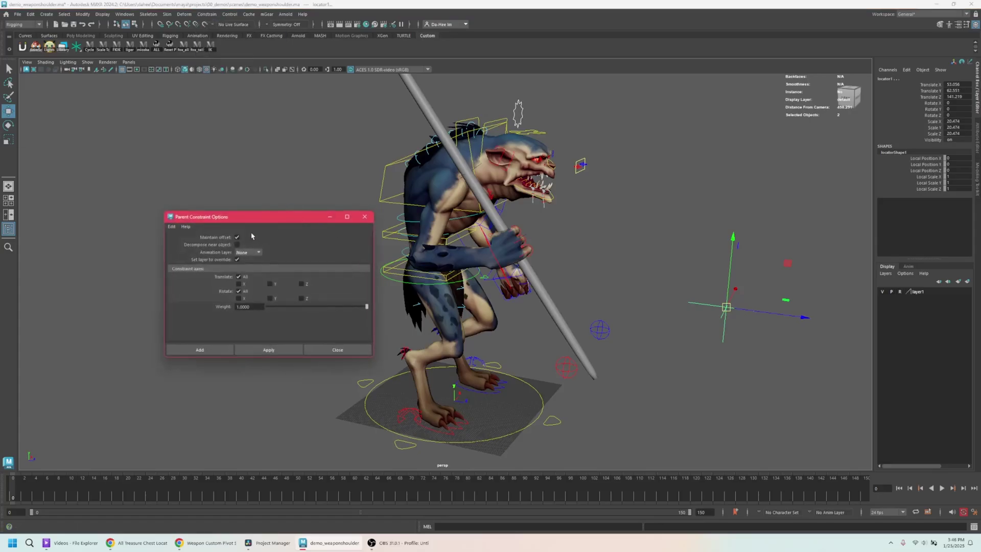
pyautogui.moveTo(254, 216); pyautogui.dragTo(162, 202)
pyautogui.click(167, 335)
# Step: Delete the parent constraint from the locator, leaving the locator at the pole vector control
pyautogui.keyDown('alt'); pyautogui.moveTo(402, 314); pyautogui.dragTo(510, 344, button='middle'); pyautogui.keyUp('alt')
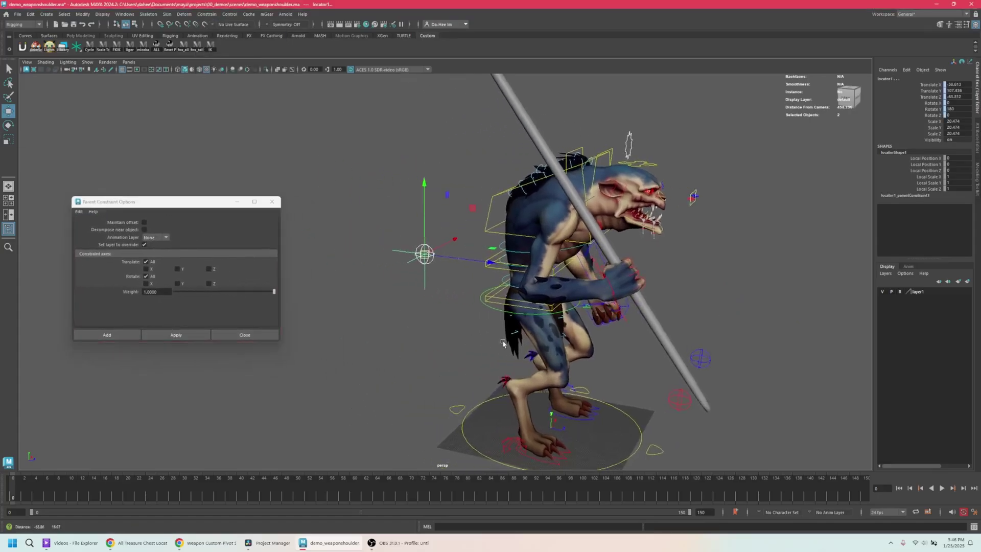
pyautogui.scroll(2, 462, 311)
pyautogui.click(460, 310)
pyautogui.click(432, 236)
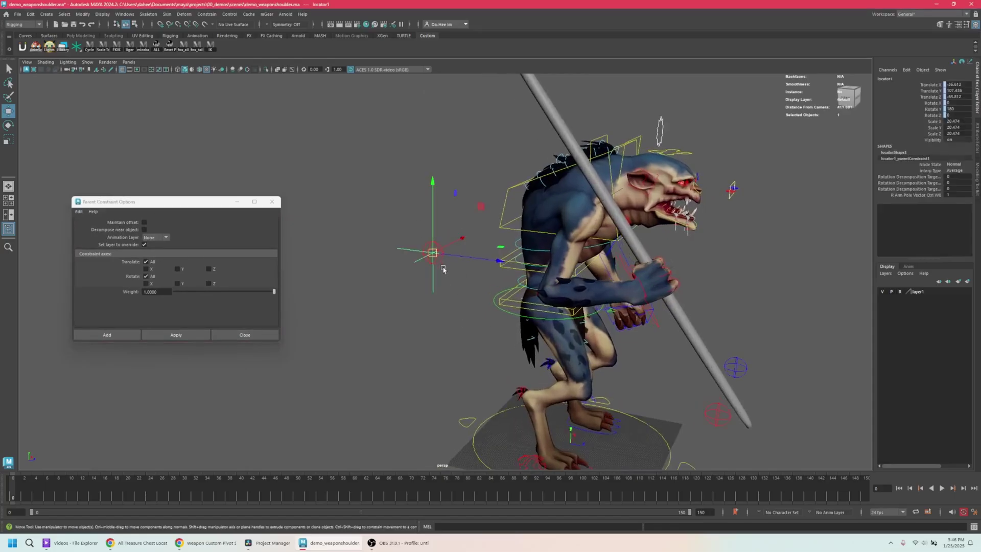
pyautogui.moveTo(980, 50); pyautogui.dragTo(698, 43)
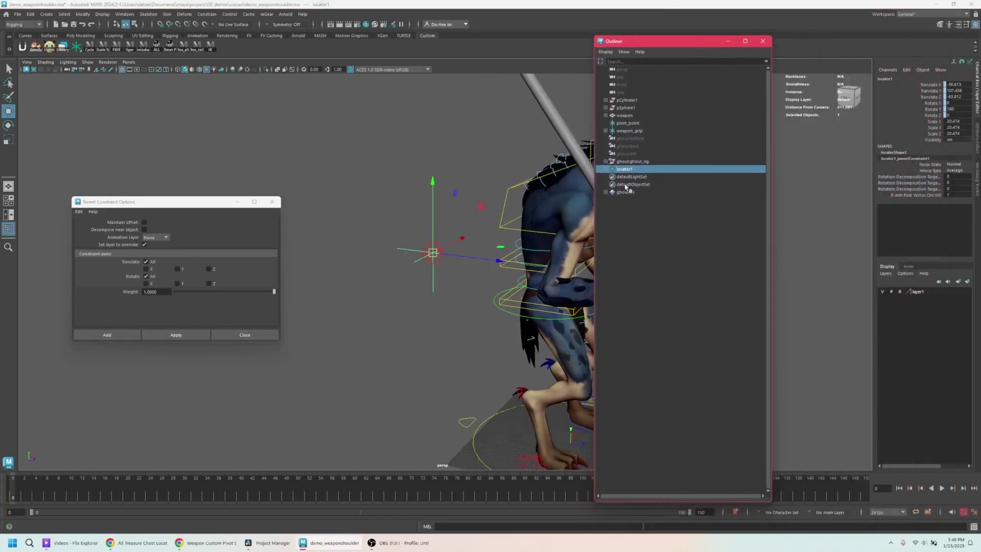
pyautogui.click(641, 179)
pyautogui.click(676, 286)
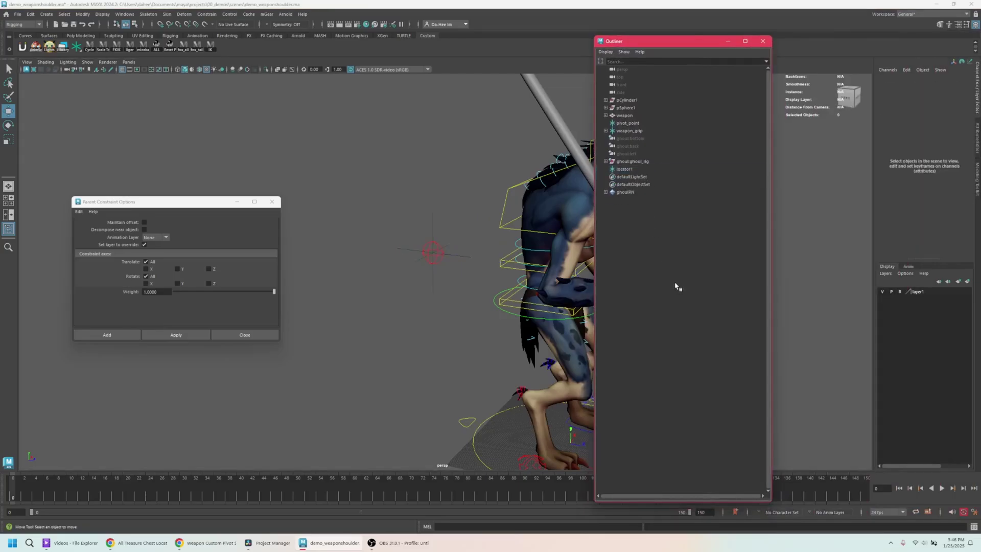
pyautogui.moveTo(439, 223); pyautogui.dragTo(441, 307)
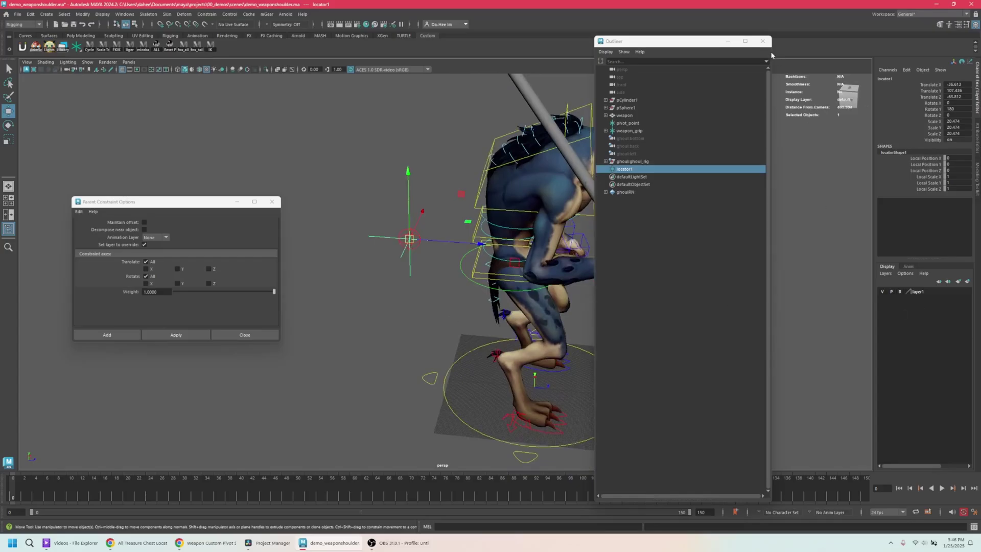
pyautogui.click(762, 41)
pyautogui.click(727, 356)
# Step: Delete the demonstration locator behind the ghoul
pyautogui.keyDown('alt'); pyautogui.moveTo(761, 312); pyautogui.dragTo(669, 323); pyautogui.keyUp('alt')
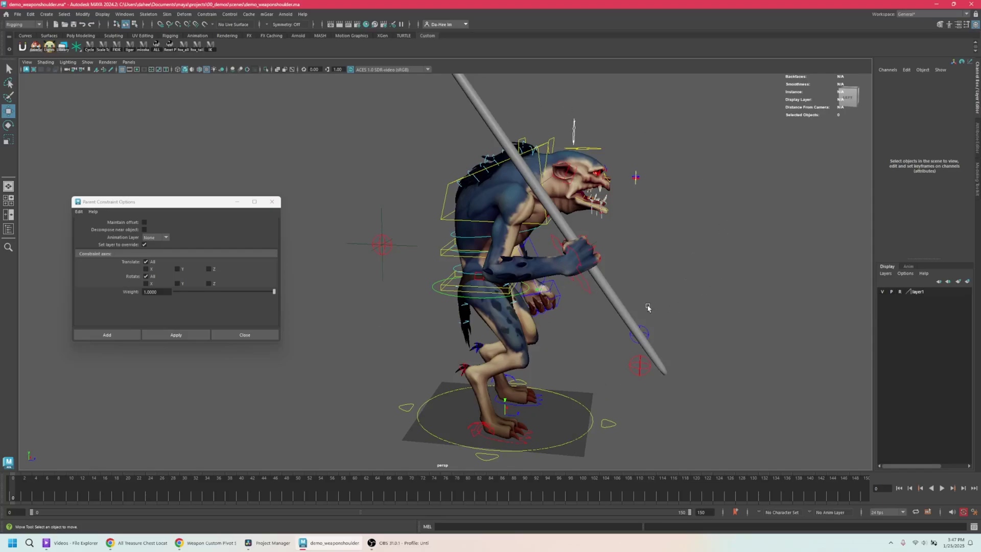
pyautogui.scroll(-2, 708, 314)
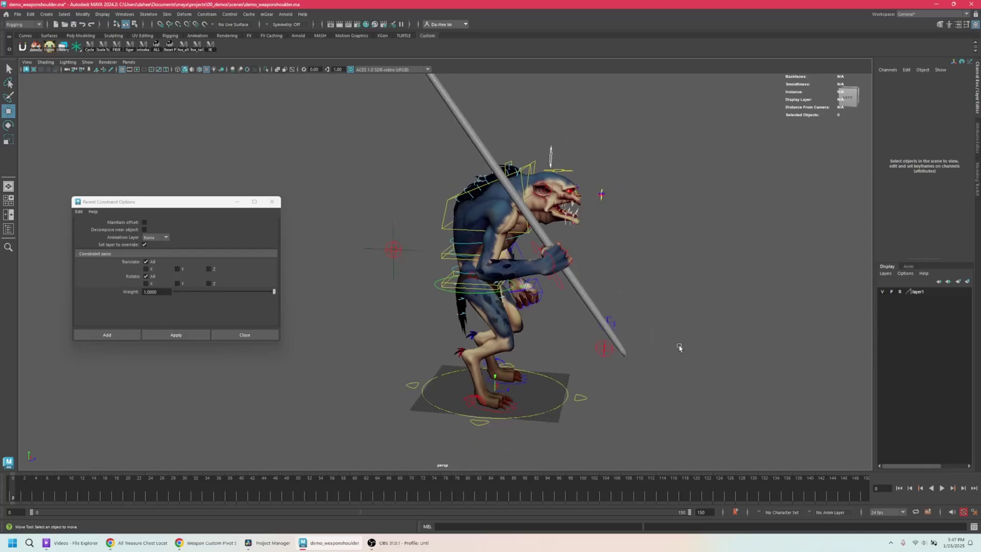
pyautogui.keyDown('alt'); pyautogui.moveTo(679, 348); pyautogui.dragTo(657, 322); pyautogui.keyUp('alt')
pyautogui.moveTo(360, 187); pyautogui.dragTo(413, 208)
pyautogui.press('Delete')
pyautogui.keyDown('alt'); pyautogui.moveTo(658, 301); pyautogui.dragTo(615, 310, button='middle'); pyautogui.keyUp('alt')
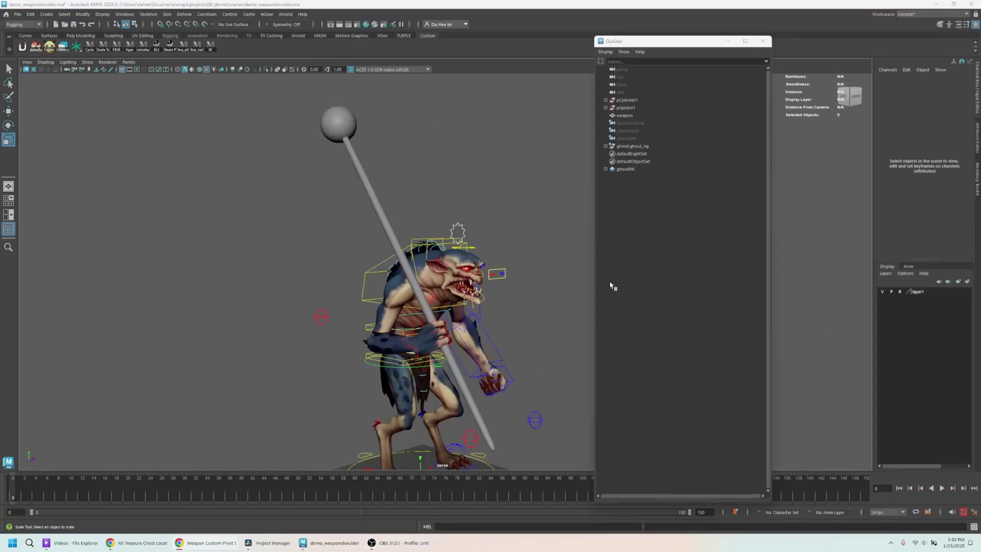
# Step: Select the weapon mesh and examine its shape and construction inputs
pyautogui.click(332, 218)
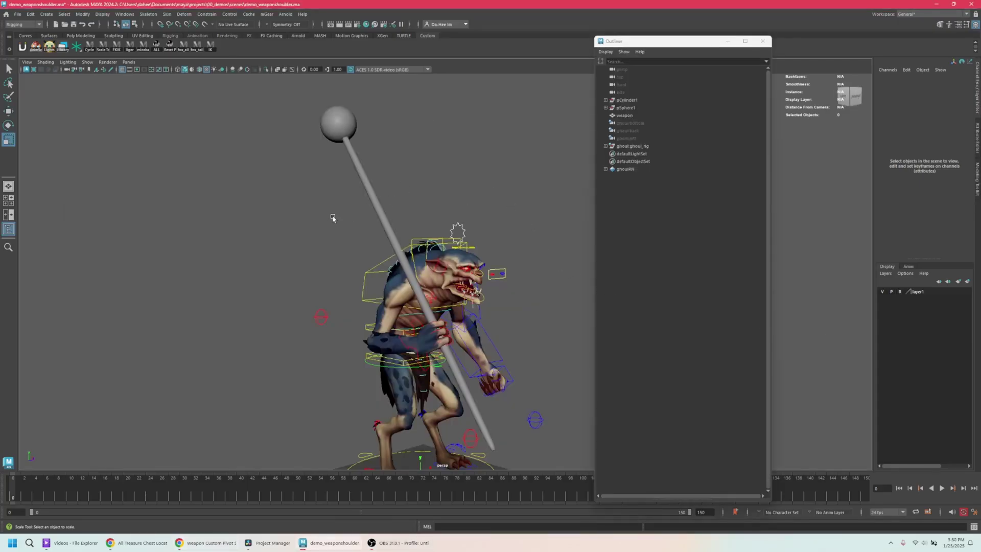
pyautogui.scroll(-3, 331, 216)
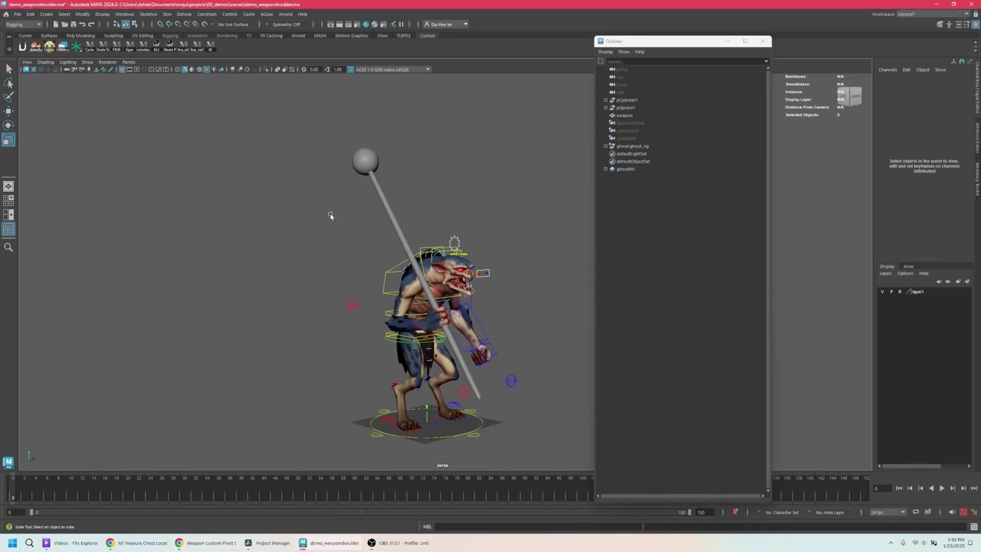
pyautogui.scroll(2, 331, 217)
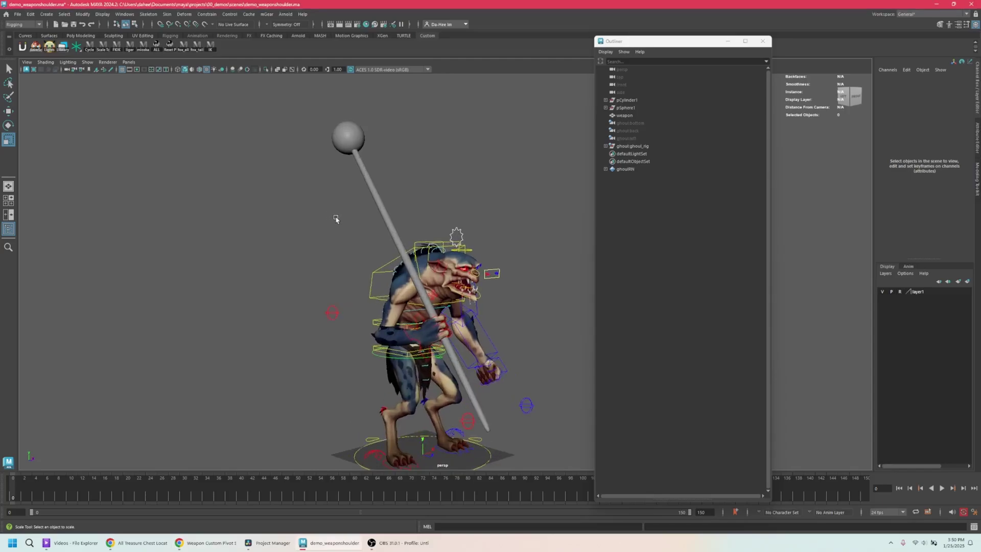
pyautogui.keyDown('alt'); pyautogui.moveTo(344, 225); pyautogui.dragTo(337, 244, button='middle'); pyautogui.keyUp('alt')
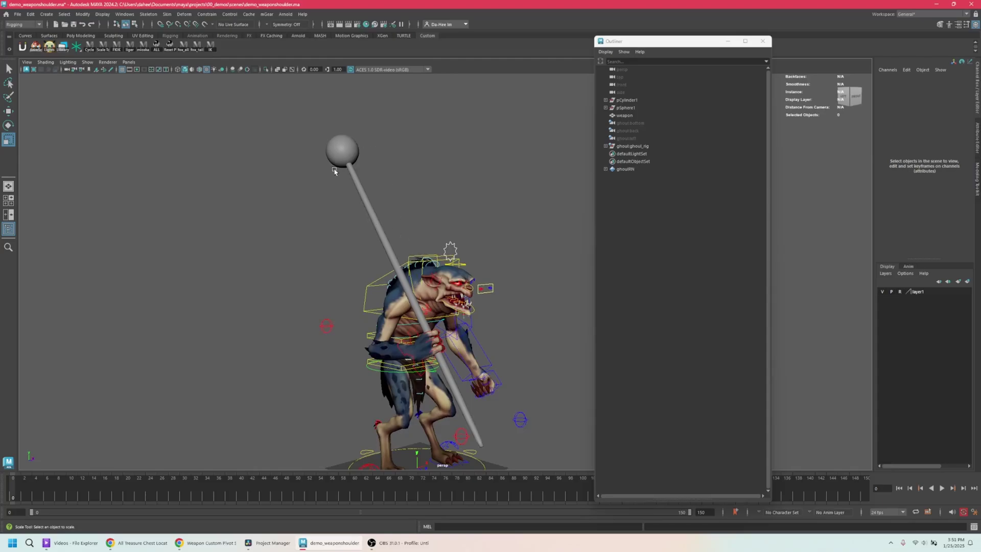
pyautogui.click(337, 143)
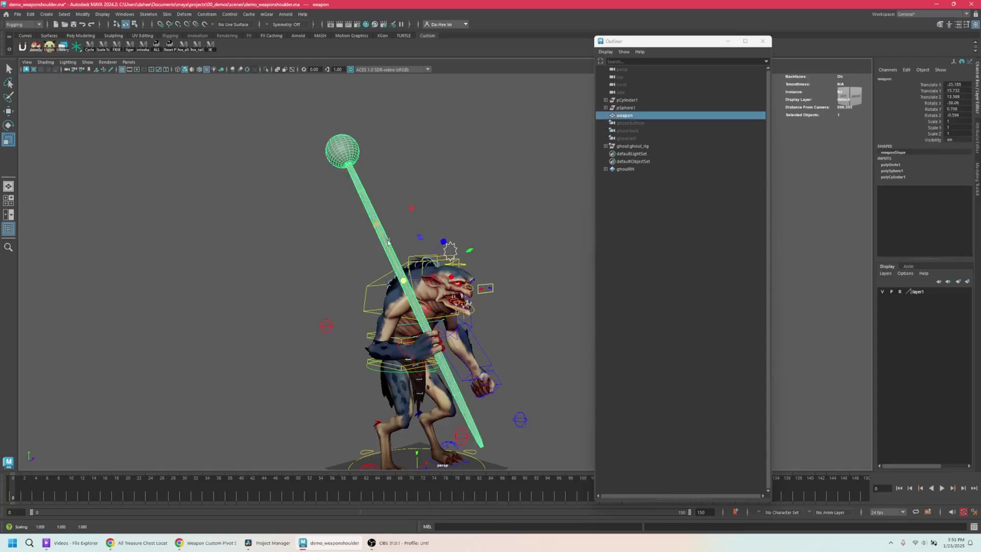
pyautogui.scroll(2, 390, 247)
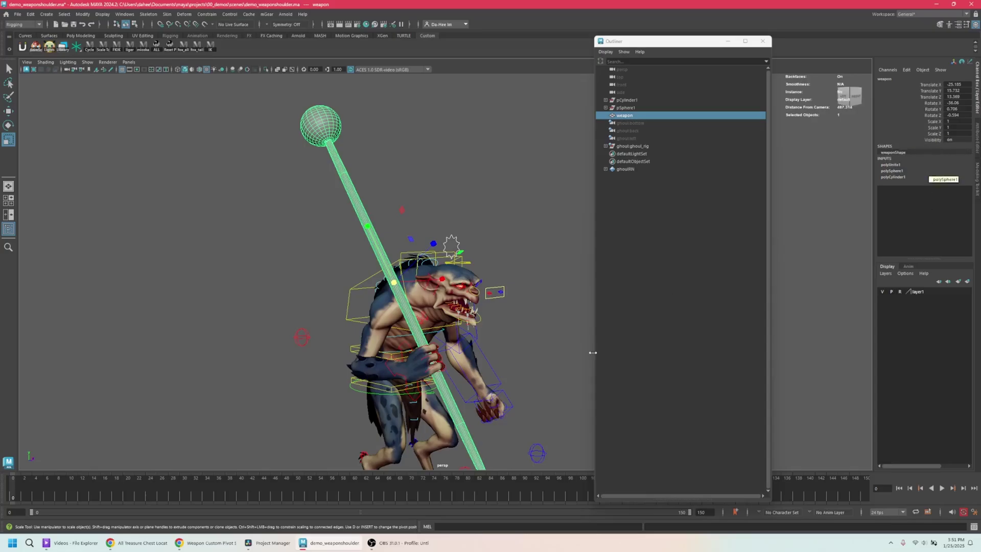
# Step: Create a locator matched to the weapon's pivot position and orientation, and scale it up uniformly
pyautogui.click(538, 348)
pyautogui.keyDown('alt'); pyautogui.moveTo(537, 348); pyautogui.dragTo(526, 353, button='right'); pyautogui.keyUp('alt')
pyautogui.keyDown('alt'); pyautogui.moveTo(525, 352); pyautogui.dragTo(535, 328, button='middle'); pyautogui.keyUp('alt')
pyautogui.keyDown('alt'); pyautogui.moveTo(534, 329); pyautogui.dragTo(508, 337, button='right'); pyautogui.keyUp('alt')
pyautogui.keyDown('alt'); pyautogui.moveTo(508, 337); pyautogui.dragTo(535, 313); pyautogui.keyUp('alt')
pyautogui.keyDown('alt'); pyautogui.moveTo(535, 313); pyautogui.dragTo(548, 309, button='right'); pyautogui.keyUp('alt')
pyautogui.keyDown('alt'); pyautogui.moveTo(525, 322); pyautogui.dragTo(534, 320); pyautogui.keyUp('alt')
pyautogui.keyDown('alt'); pyautogui.moveTo(534, 320); pyautogui.dragTo(524, 343, button='middle'); pyautogui.keyUp('alt')
pyautogui.click(335, 156)
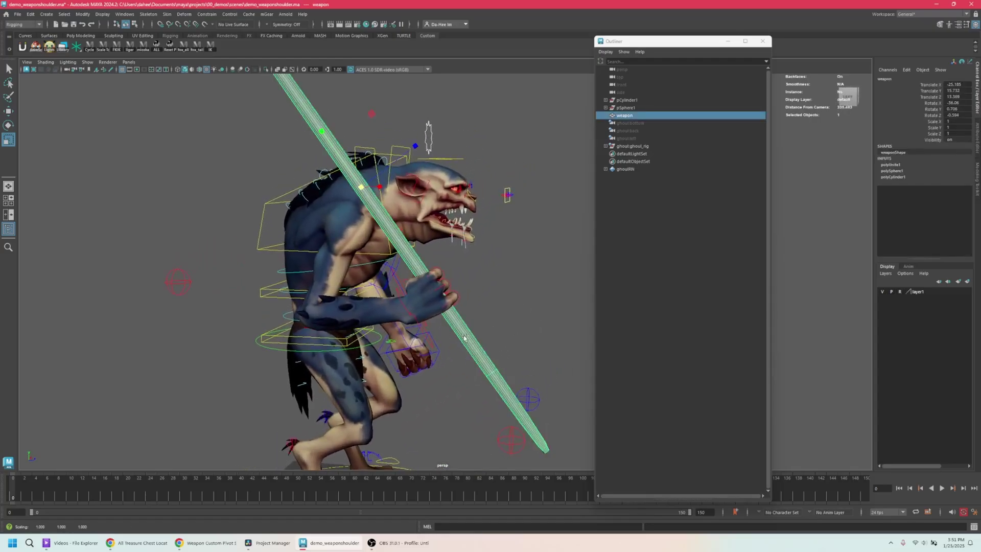
pyautogui.press('g')
pyautogui.moveTo(361, 186); pyautogui.dragTo(391, 200)
pyautogui.press('w')
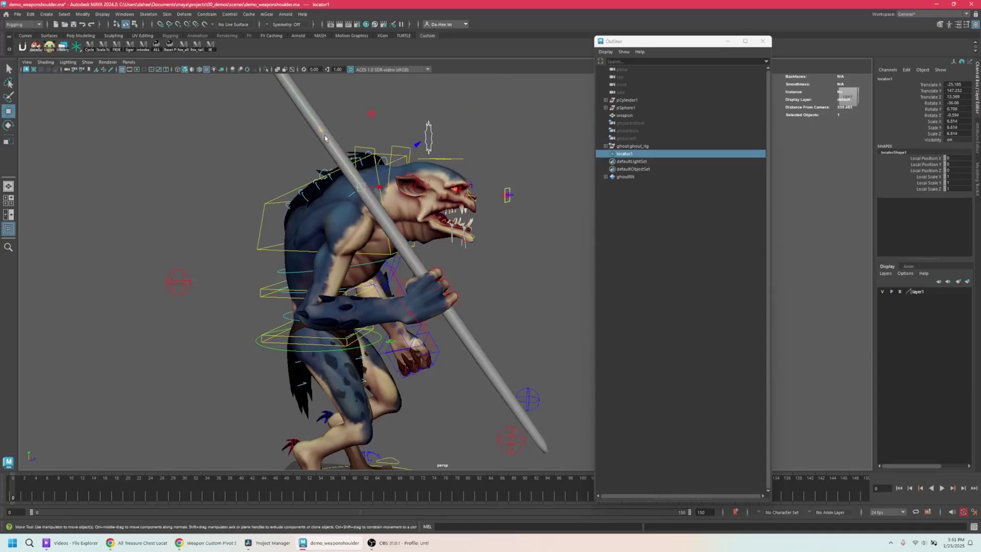
# Step: Rename the new locator weapon_loc and move it down along the weapon shaft to the ghoul's right hand
pyautogui.doubleClick(884, 79)
pyautogui.write('weapon_loc')
pyautogui.press('Return')
pyautogui.moveTo(321, 129); pyautogui.dragTo(389, 233)
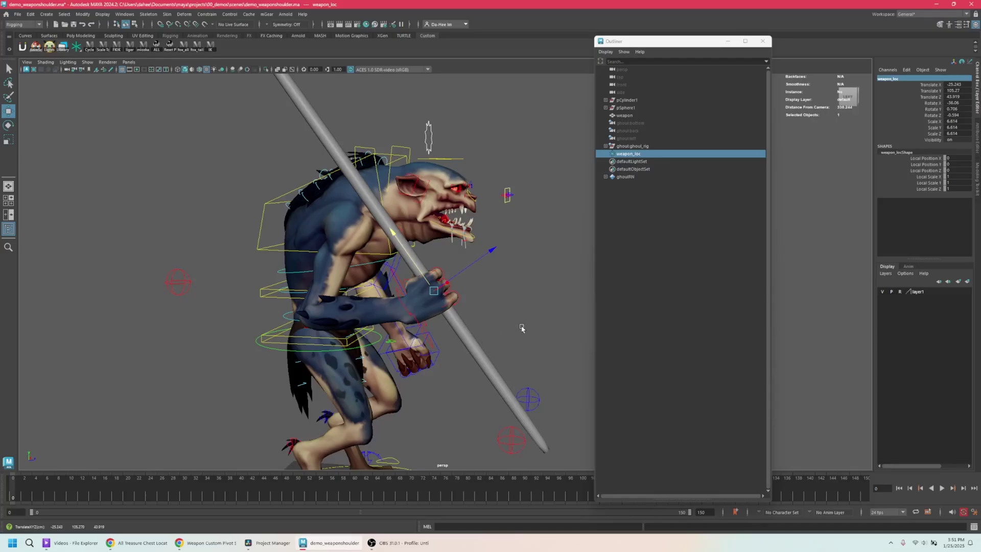
# Step: Parent-constrain the right arm's IK control to weapon_loc, keeping the hand's current offset from the locator
pyautogui.scroll(8, 532, 327)
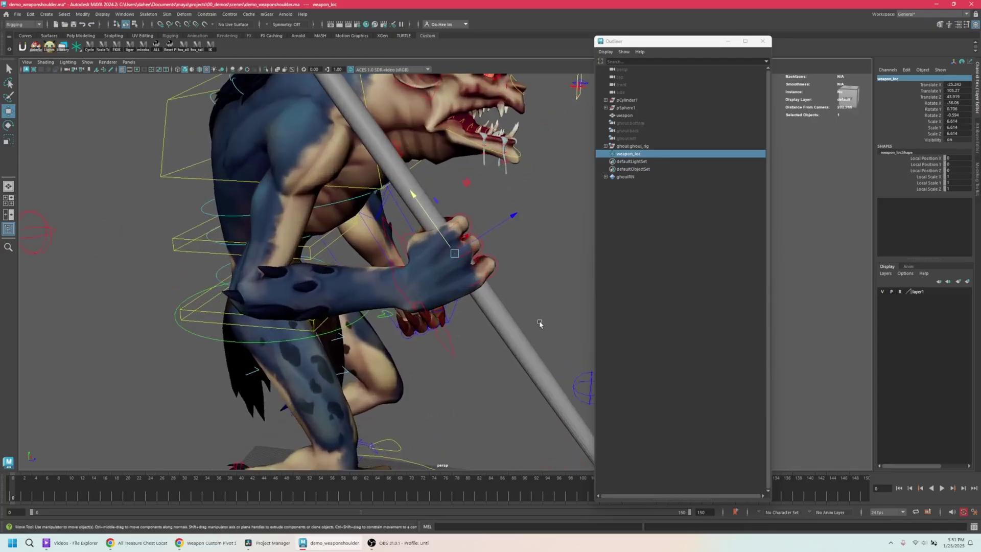
pyautogui.scroll(2, 503, 314)
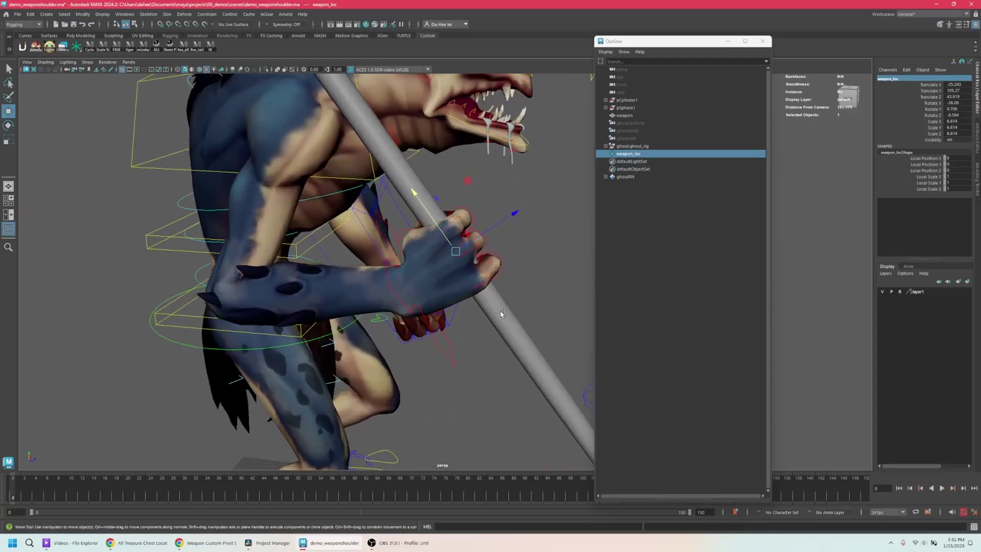
pyautogui.click(647, 156)
pyautogui.keyDown('shift'); pyautogui.click(449, 346); pyautogui.keyUp('shift')
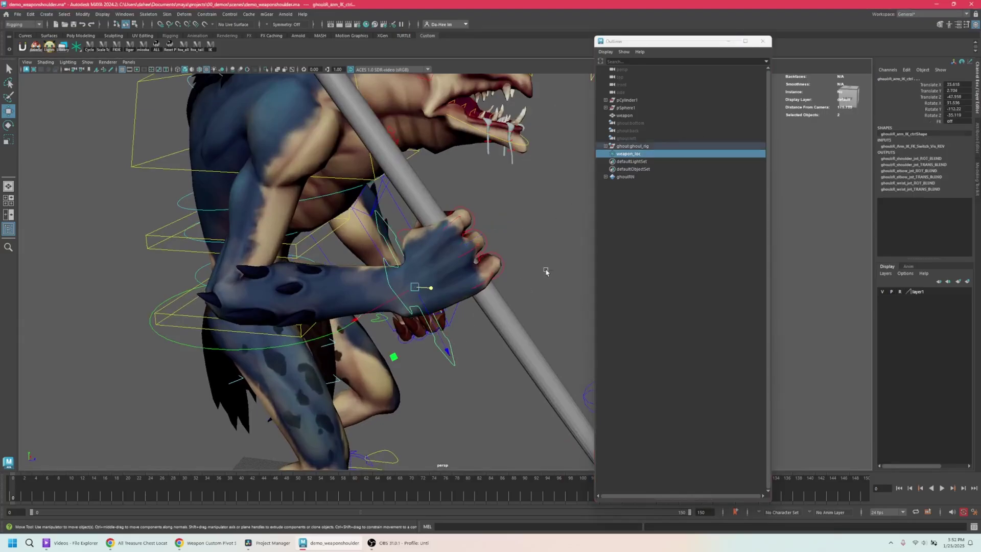
pyautogui.click(207, 14)
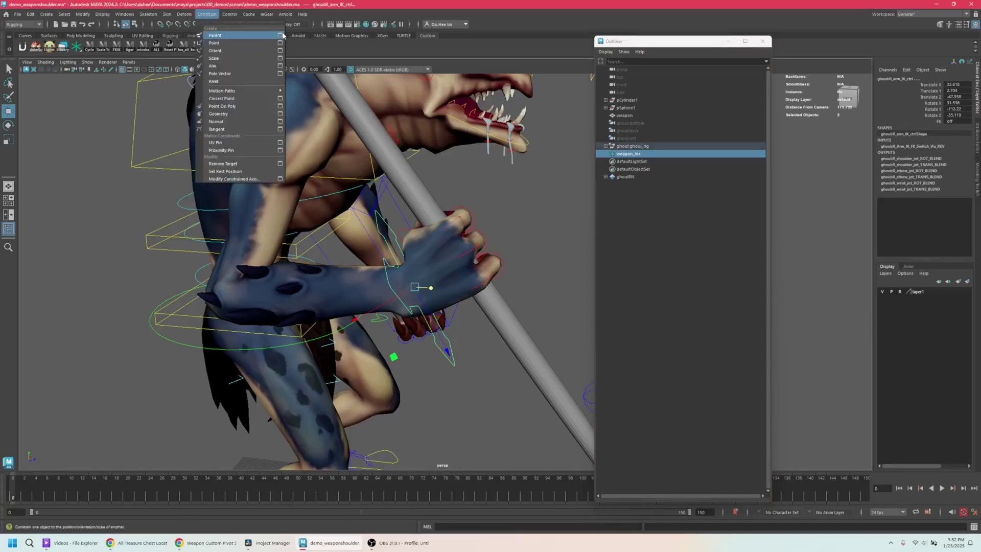
pyautogui.click(280, 36)
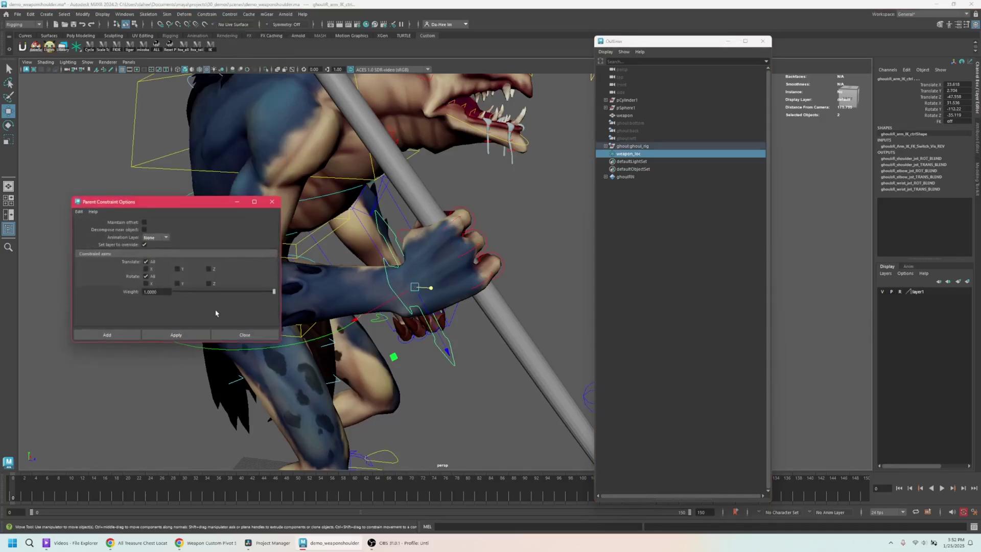
pyautogui.click(173, 336)
pyautogui.click(244, 334)
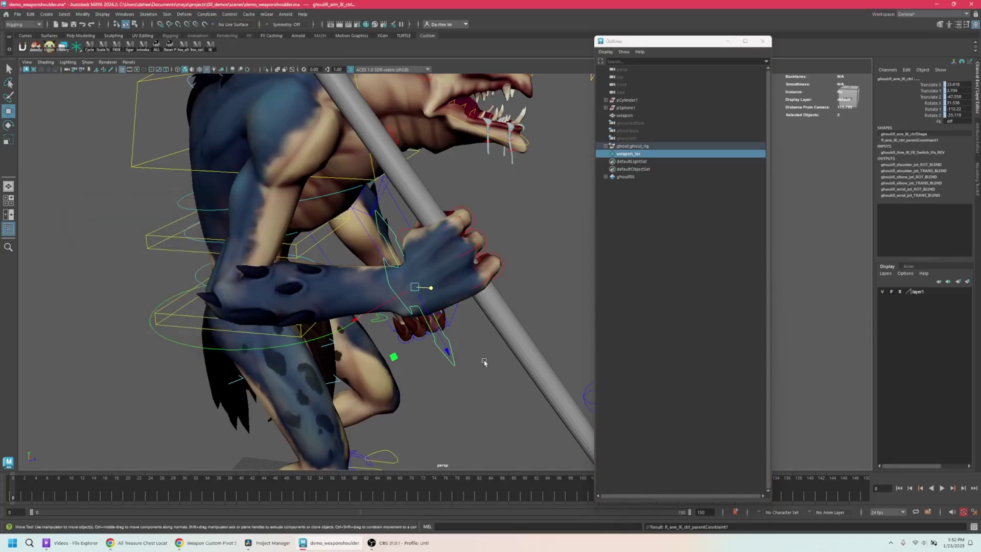
# Step: Parent the weapon_loc locator under the weapon object in the scene hierarchy
pyautogui.scroll(-3, 488, 357)
pyautogui.keyDown('alt'); pyautogui.moveTo(488, 357); pyautogui.dragTo(457, 395, button='middle'); pyautogui.keyUp('alt')
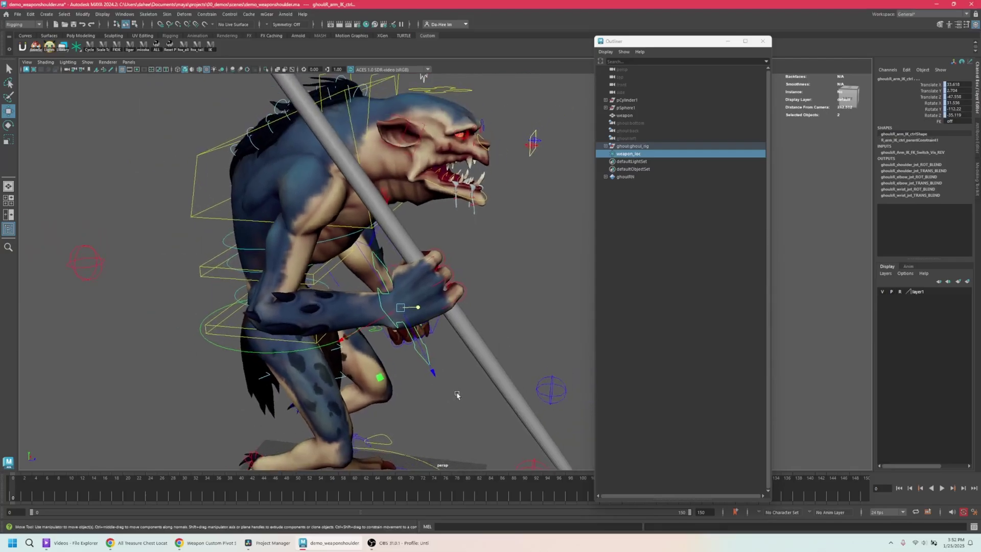
pyautogui.click(654, 154)
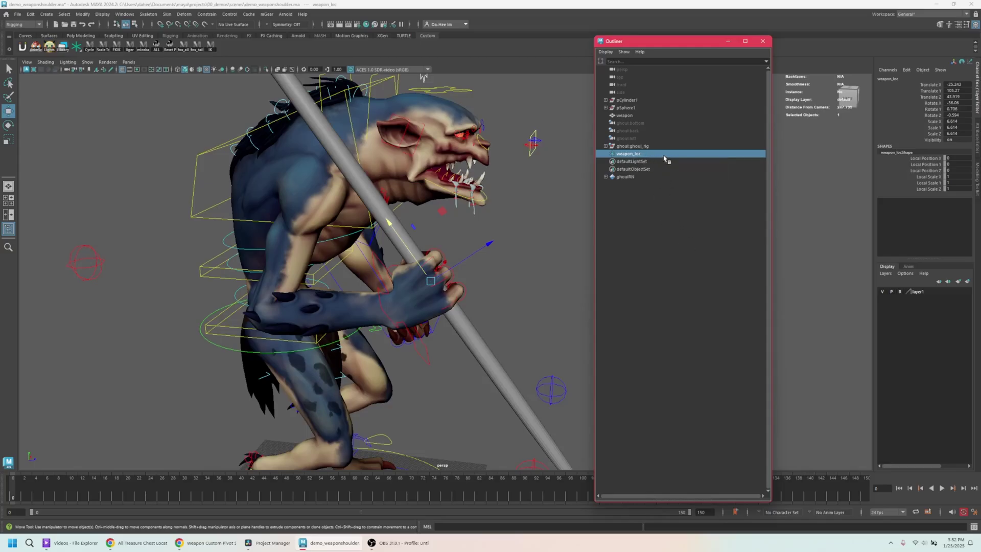
pyautogui.moveTo(671, 155); pyautogui.dragTo(660, 119, button='middle')
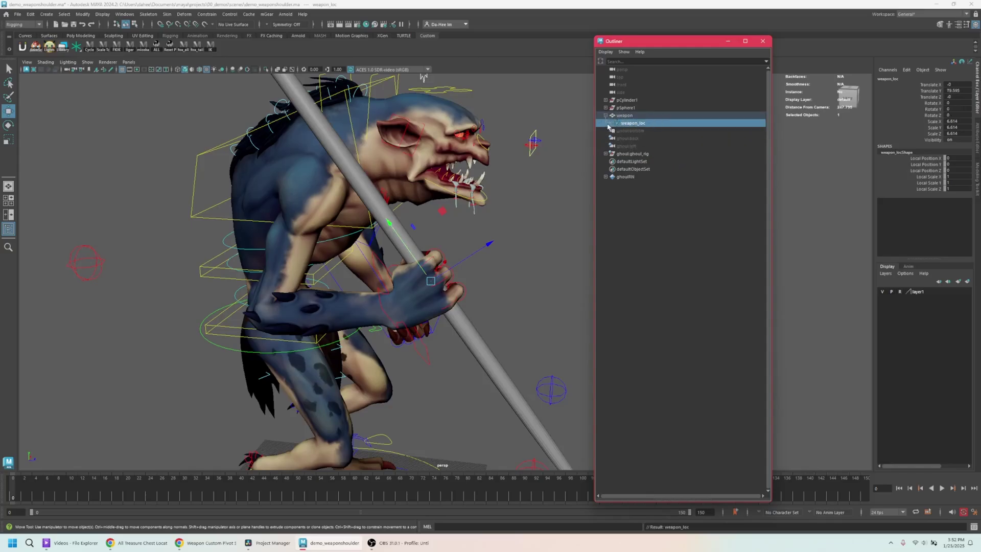
# Step: Try moving the weapon to test how the right hand follows it, and undo the move
pyautogui.scroll(-3, 519, 256)
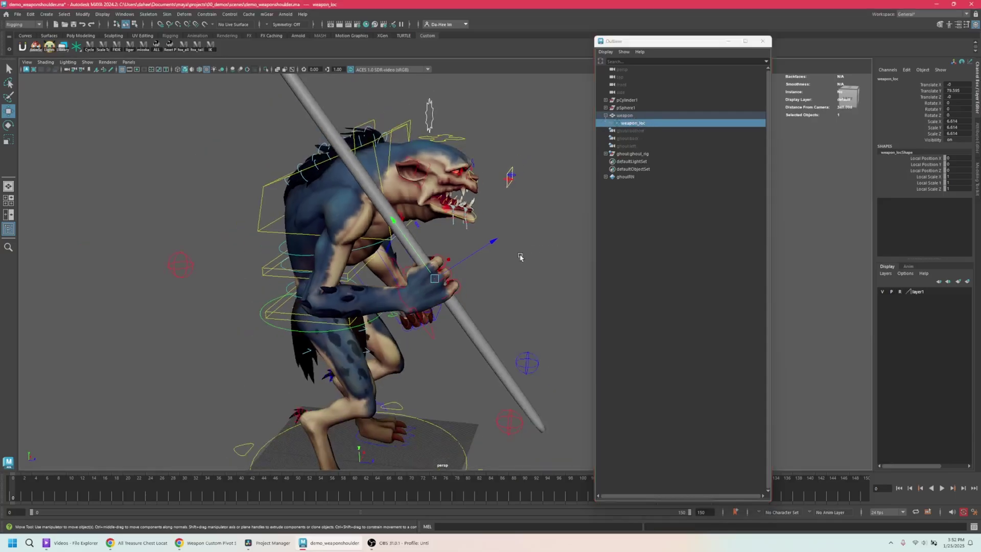
pyautogui.click(519, 256)
pyautogui.scroll(1, 482, 279)
pyautogui.click(634, 124)
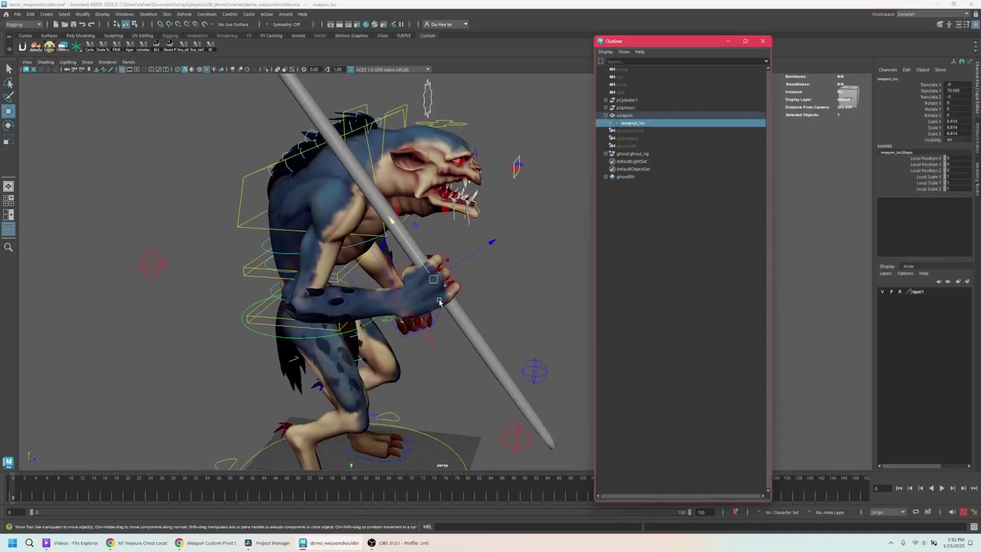
pyautogui.click(638, 117)
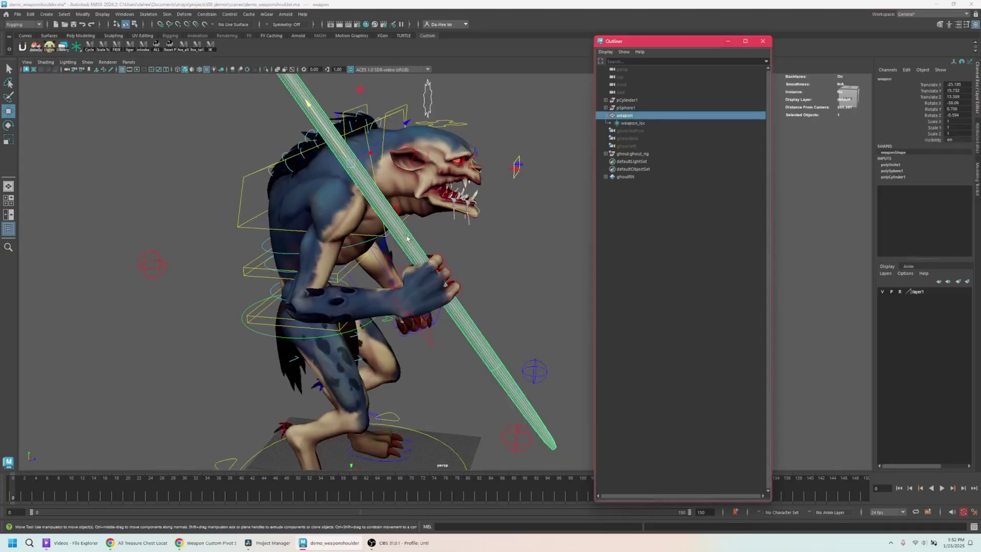
pyautogui.scroll(-1, 332, 203)
pyautogui.moveTo(360, 174); pyautogui.dragTo(368, 135)
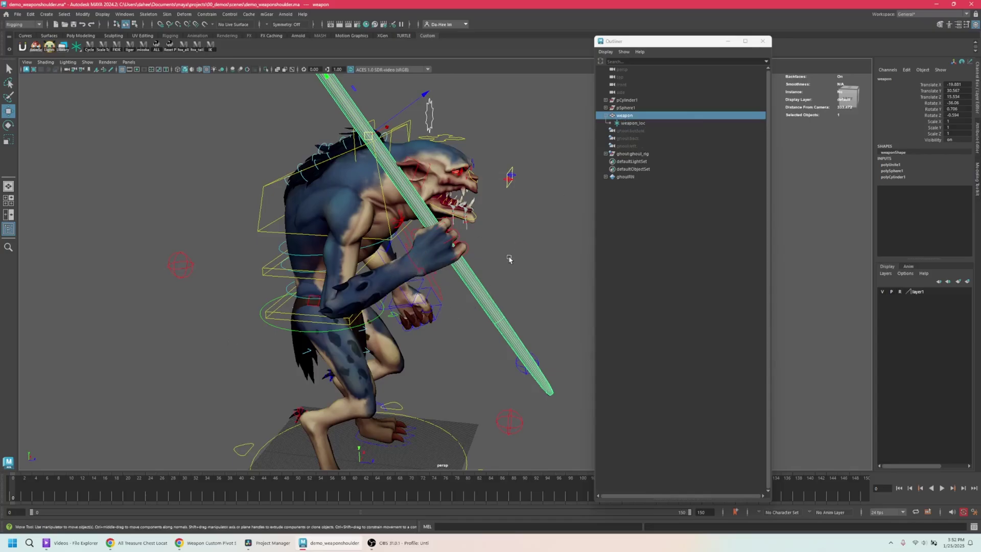
pyautogui.click(349, 192)
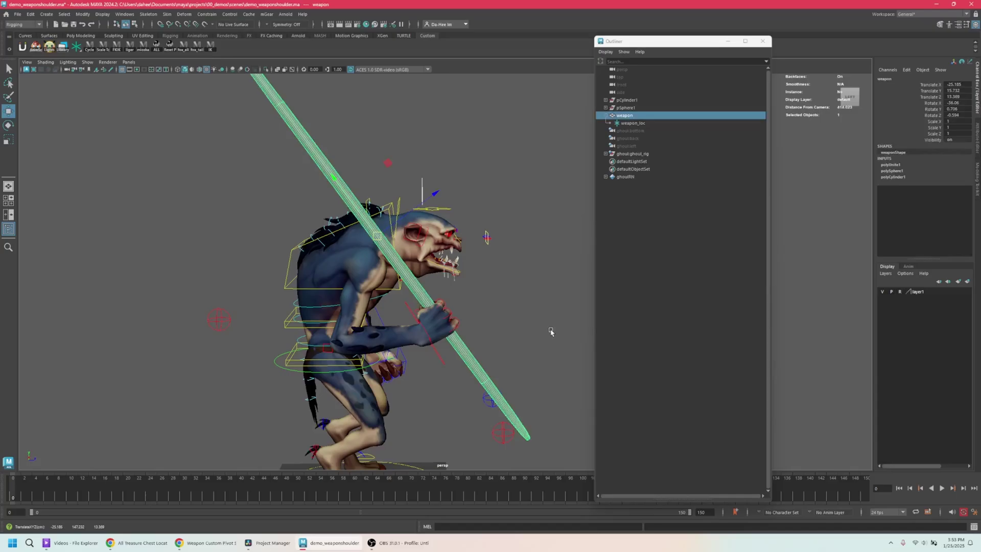
# Step: Create another locator matched to the weapon's pivot, scale it to about 7.8, and duplicate it
pyautogui.press('g')
pyautogui.press('r')
pyautogui.moveTo(379, 236); pyautogui.dragTo(407, 236)
pyautogui.hotkey('ctrl', 'd')
pyautogui.press('w')
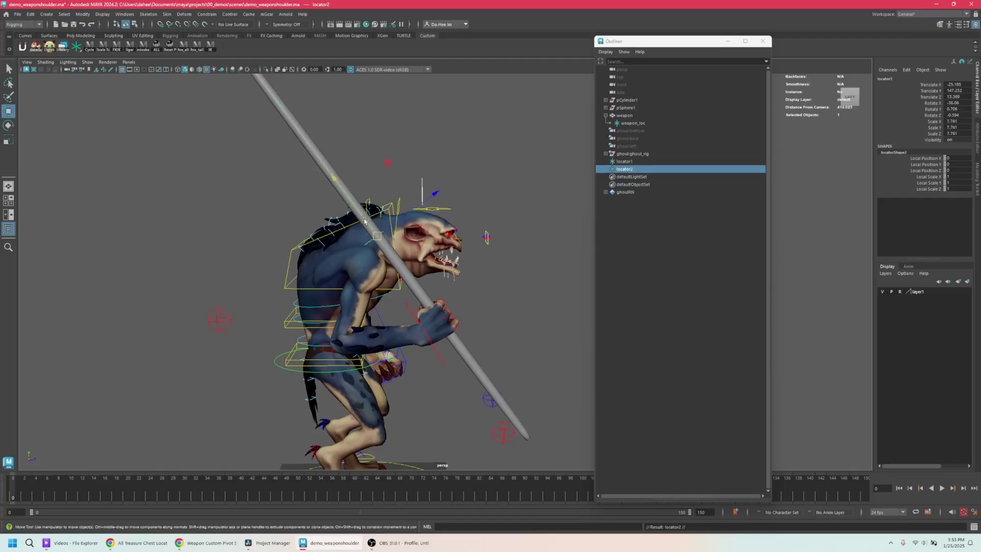
# Step: Move the duplicate locator down the weapon shaft to the right hand and scale it to about 14.6
pyautogui.moveTo(334, 179); pyautogui.dragTo(395, 263)
pyautogui.press('r')
pyautogui.moveTo(438, 318); pyautogui.dragTo(466, 329)
pyautogui.keyDown('alt'); pyautogui.moveTo(473, 323); pyautogui.dragTo(490, 351); pyautogui.keyUp('alt')
pyautogui.scroll(3, 466, 327)
pyautogui.scroll(-1, 479, 353)
pyautogui.press('w')
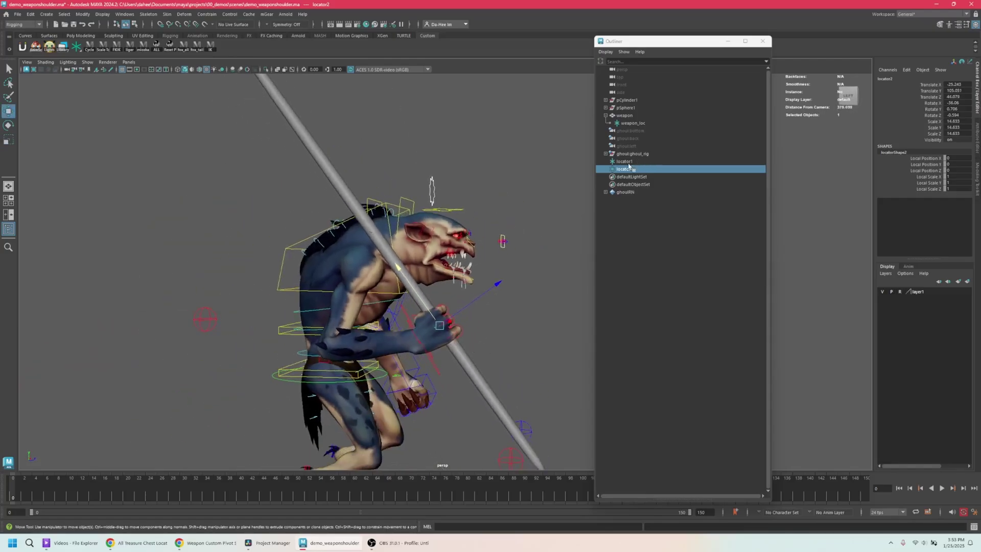
# Step: Rename the duplicate locator at the hand to weapon_grip
pyautogui.doubleClick(629, 166)
pyautogui.write('weapon_grip')
pyautogui.press('Return')
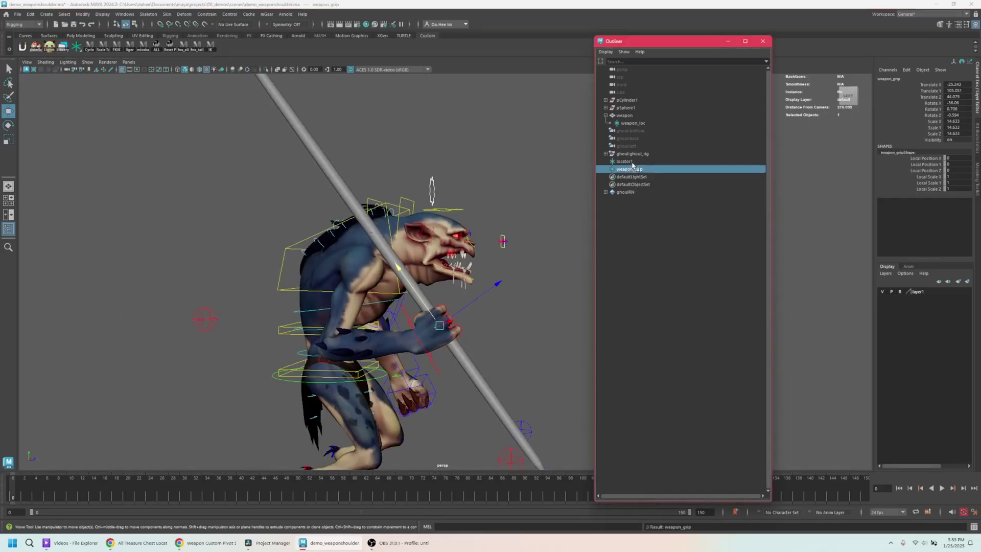
# Step: Move locator1 along the weapon shaft to the point where the weapon rests on the ghoul's shoulder
pyautogui.click(632, 162)
pyautogui.scroll(-3, 310, 304)
pyautogui.keyDown('alt'); pyautogui.moveTo(310, 304); pyautogui.dragTo(362, 307); pyautogui.keyUp('alt')
pyautogui.keyDown('alt'); pyautogui.moveTo(363, 307); pyautogui.dragTo(404, 331, button='middle'); pyautogui.keyUp('alt')
pyautogui.scroll(5, 448, 321)
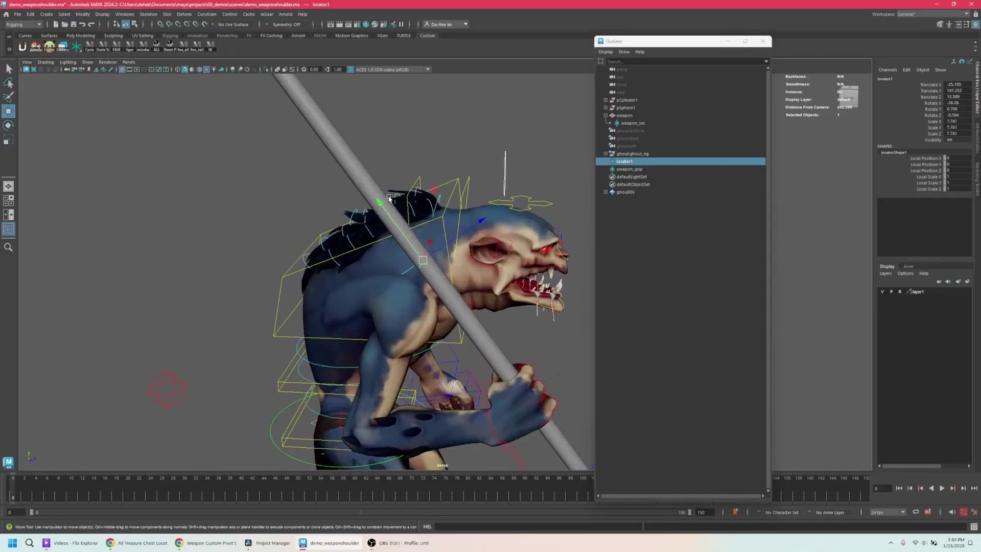
pyautogui.moveTo(373, 197); pyautogui.dragTo(388, 216)
pyautogui.keyDown('alt'); pyautogui.moveTo(476, 267); pyautogui.dragTo(439, 318); pyautogui.keyUp('alt')
pyautogui.moveTo(418, 198); pyautogui.dragTo(421, 203)
pyautogui.keyDown('alt'); pyautogui.moveTo(444, 368); pyautogui.dragTo(504, 327); pyautogui.keyUp('alt')
pyautogui.scroll(-5, 447, 330)
pyautogui.moveTo(397, 213); pyautogui.dragTo(400, 218)
pyautogui.moveTo(400, 218); pyautogui.dragTo(401, 217, button='middle')
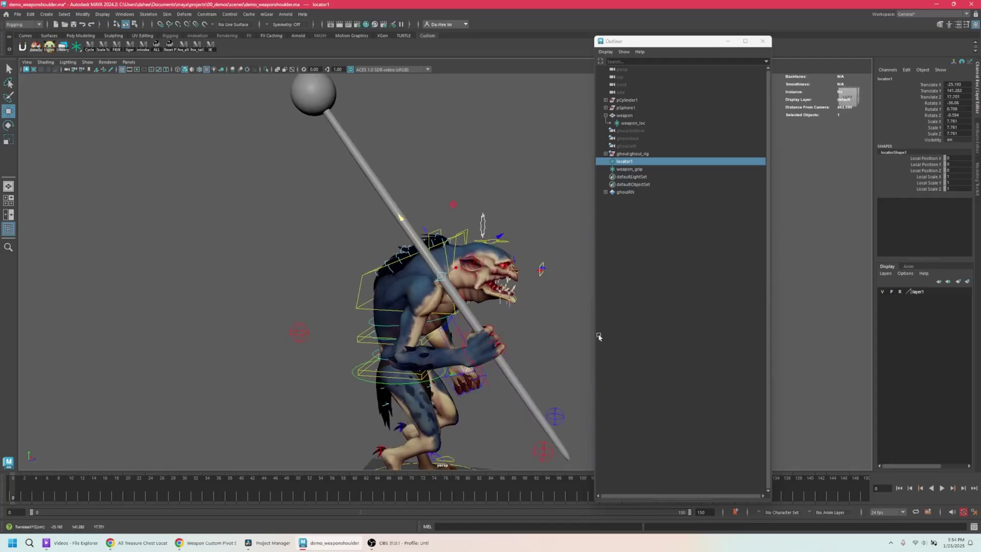
# Step: Rename the locator at the shoulder to pivot_point
pyautogui.doubleClick(624, 162)
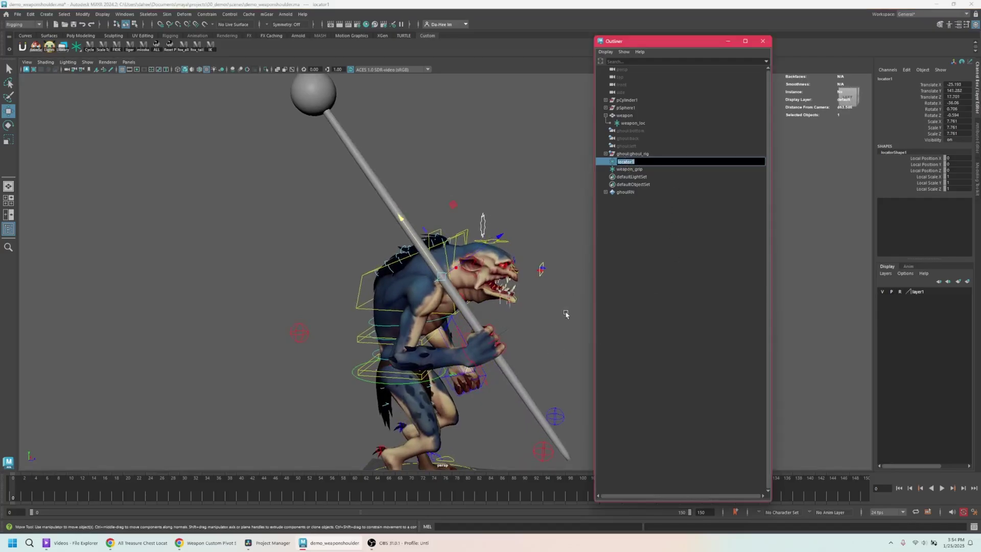
pyautogui.write('pivot_point')
pyautogui.press('Return')
# Step: Parent-constrain pivot_point to weapon_loc, keeping pivot_point at its place on the shoulder
pyautogui.keyDown('alt'); pyautogui.moveTo(543, 327); pyautogui.dragTo(473, 314, button='middle'); pyautogui.keyUp('alt')
pyautogui.keyDown('alt'); pyautogui.moveTo(491, 320); pyautogui.dragTo(507, 324); pyautogui.keyUp('alt')
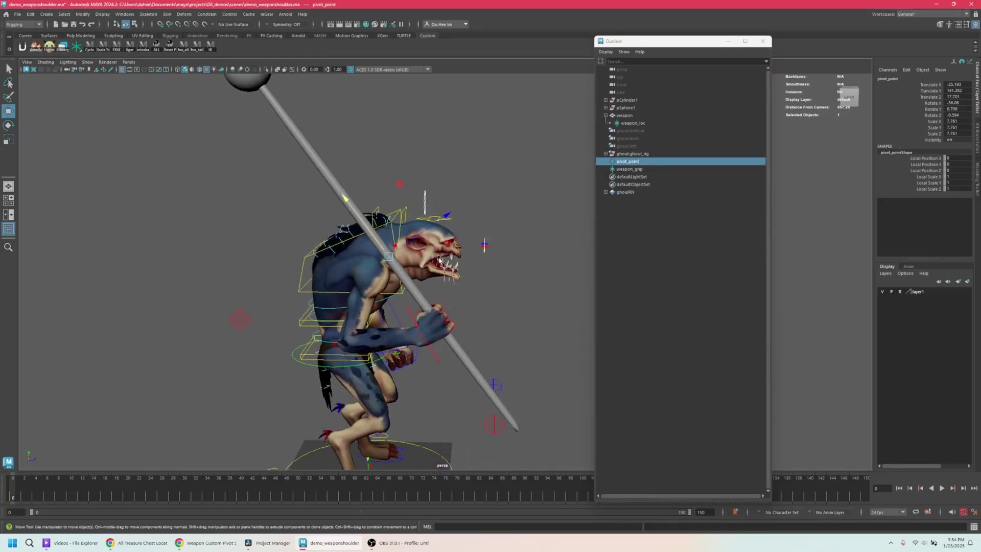
pyautogui.click(639, 124)
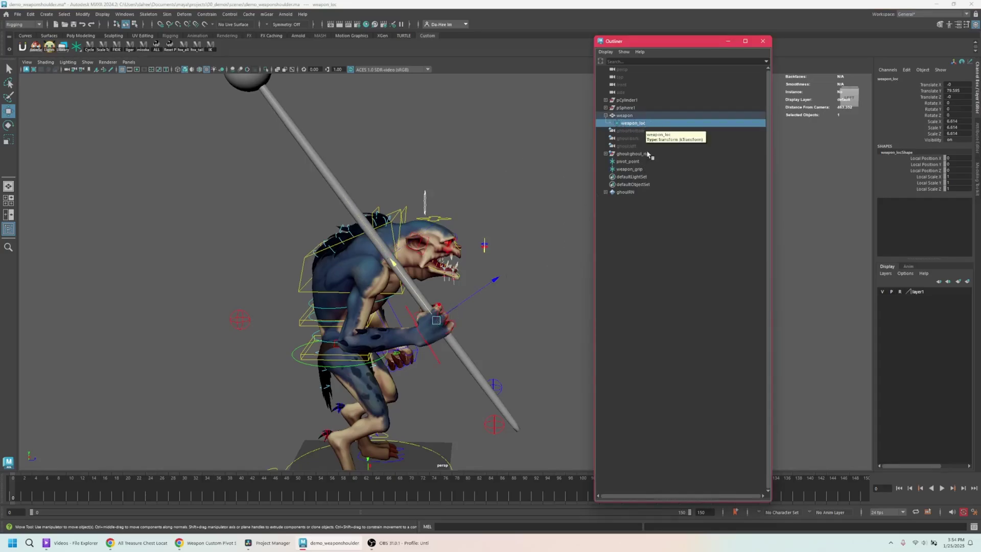
pyautogui.keyDown('ctrl'); pyautogui.click(628, 161); pyautogui.keyUp('ctrl')
pyautogui.press('g')
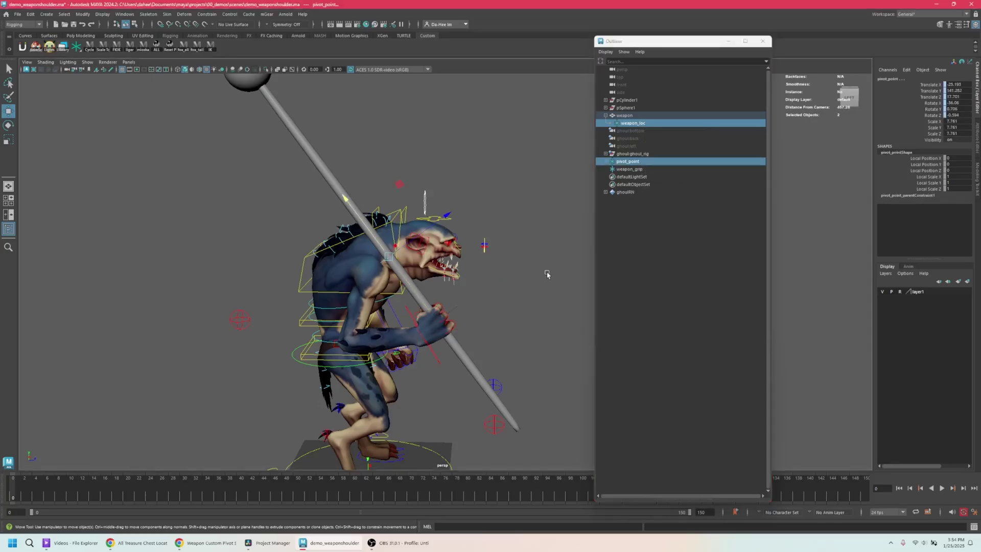
# Step: Parent-constrain weapon_grip to weapon_loc in place of pivot_point in the selection
pyautogui.keyDown('ctrl'); pyautogui.click(655, 162); pyautogui.keyUp('ctrl')
pyautogui.keyDown('ctrl'); pyautogui.click(653, 169); pyautogui.keyUp('ctrl')
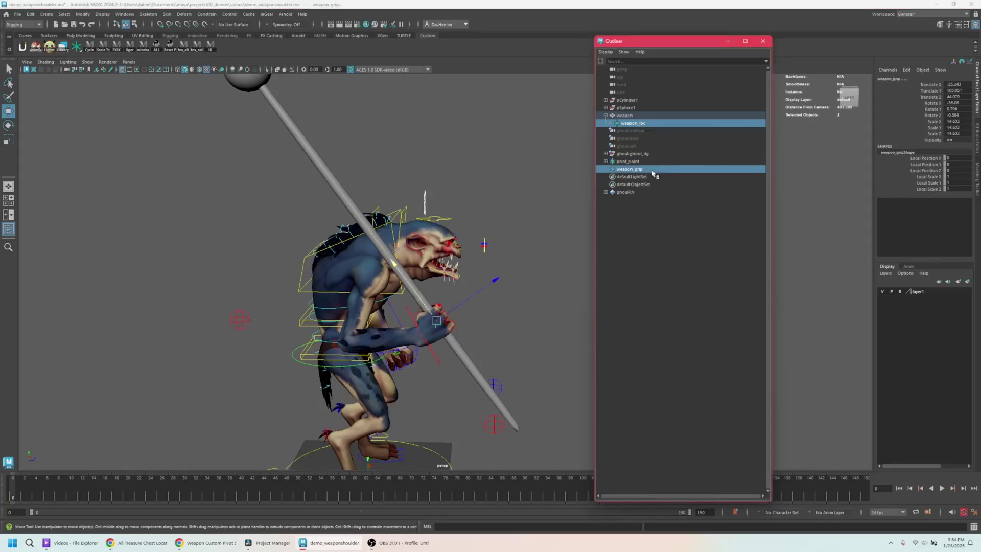
pyautogui.hotkey('ctrl', 'alt', 'p')
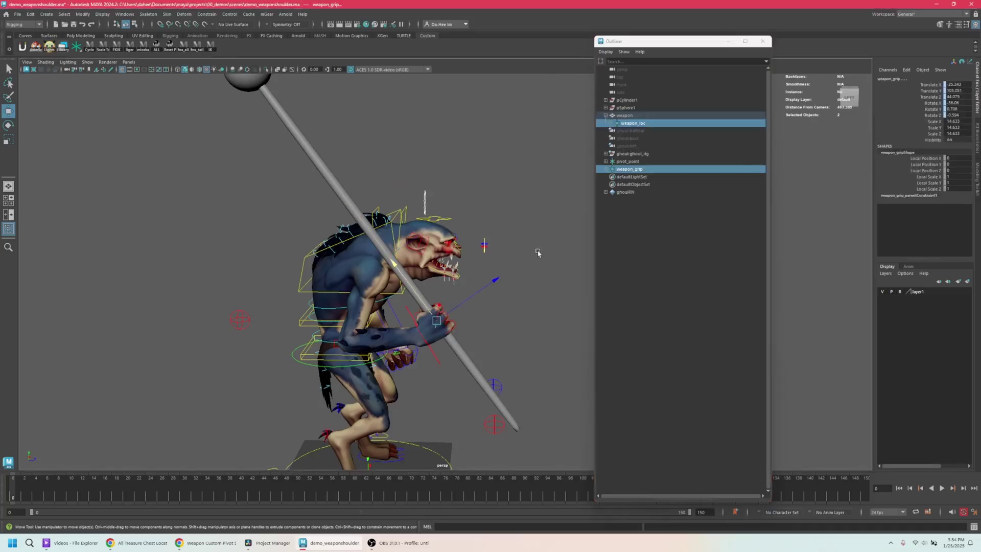
# Step: Select weapon_grip with the Rotate tool and check the tool's axis orientation setting
pyautogui.click(645, 169)
pyautogui.keyDown('alt'); pyautogui.moveTo(516, 266); pyautogui.dragTo(493, 279); pyautogui.keyUp('alt')
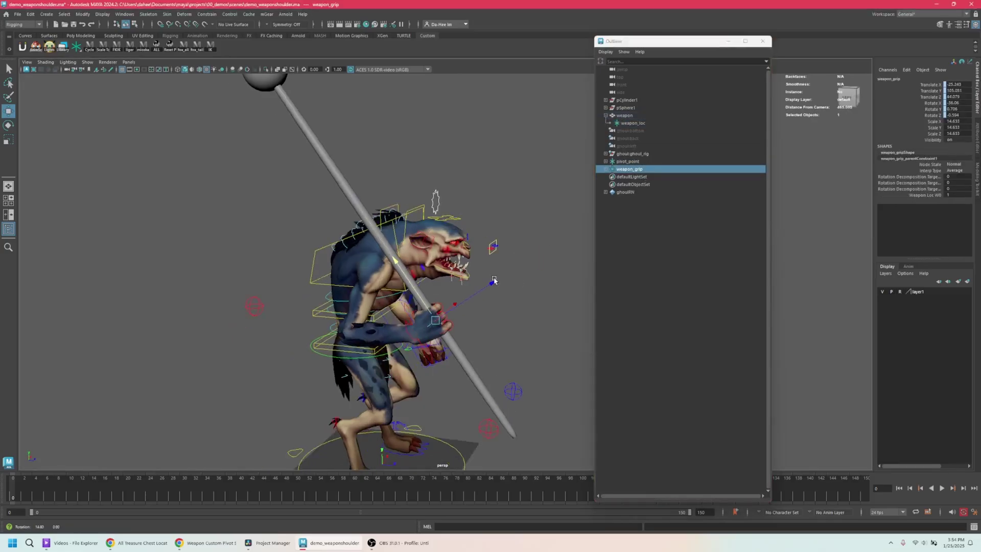
pyautogui.keyDown('alt'); pyautogui.moveTo(535, 297); pyautogui.dragTo(523, 273, button='middle'); pyautogui.keyUp('alt')
pyautogui.scroll(2, 516, 301)
pyautogui.press('e')
pyautogui.keyDown('alt'); pyautogui.moveTo(513, 308); pyautogui.dragTo(378, 289); pyautogui.keyUp('alt')
pyautogui.scroll(3, 379, 289)
pyautogui.keyDown('alt'); pyautogui.moveTo(378, 289); pyautogui.dragTo(409, 238, button='middle'); pyautogui.keyUp('alt')
pyautogui.doubleClick(9, 125)
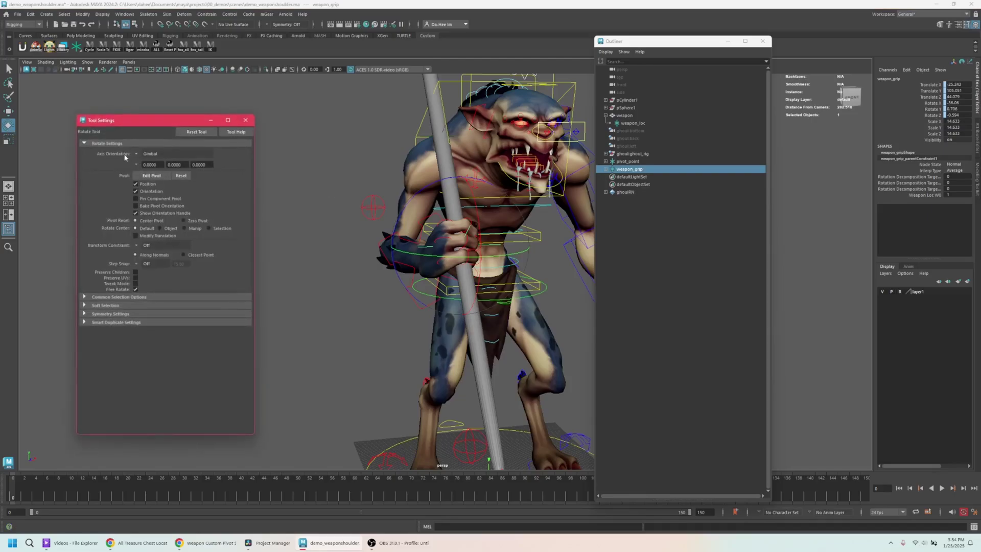
pyautogui.click(245, 121)
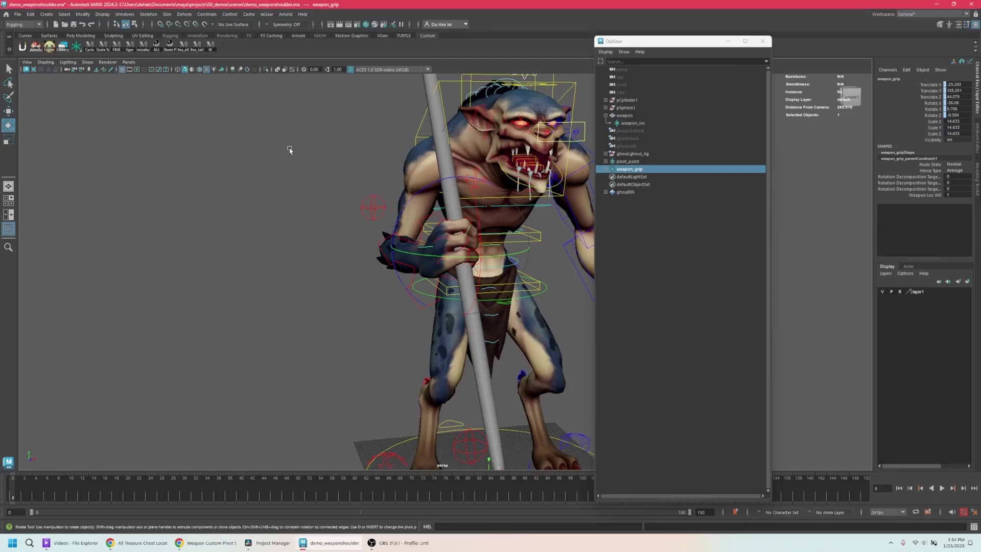
# Step: Show weapon_grip's transform attributes and try different rotate orders, including xzy, comparing the rotation axes
pyautogui.hotkey('ctrl', 'a')
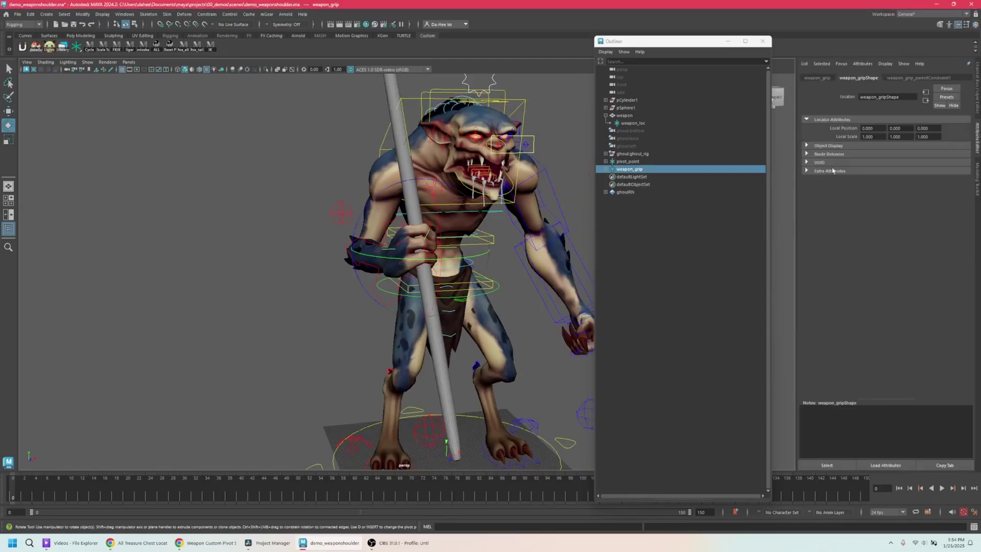
pyautogui.click(816, 78)
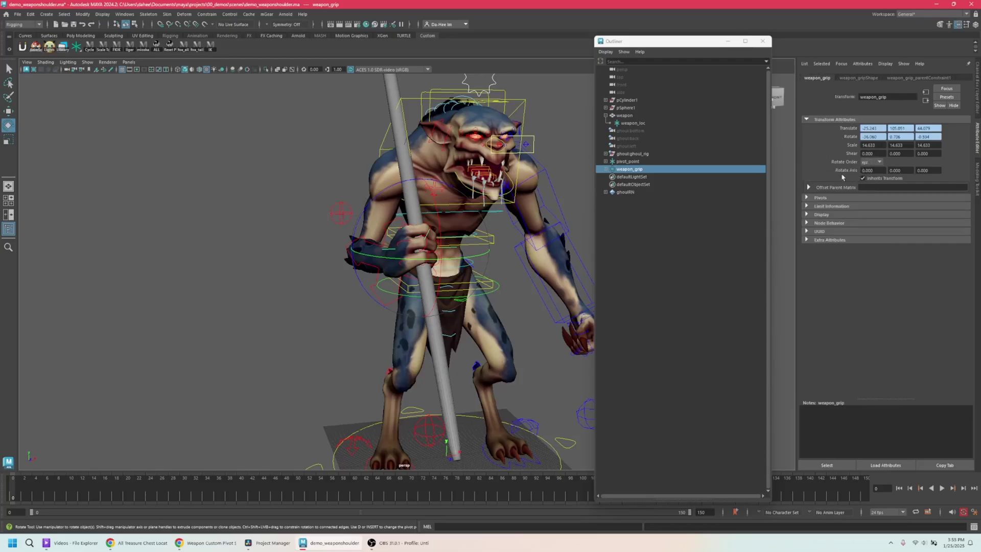
pyautogui.click(874, 163)
pyautogui.click(866, 182)
pyautogui.keyDown('alt'); pyautogui.moveTo(542, 295); pyautogui.dragTo(510, 298); pyautogui.keyUp('alt')
pyautogui.click(871, 162)
pyautogui.click(869, 185)
pyautogui.click(861, 179)
pyautogui.click(861, 179)
pyautogui.click(861, 178)
pyautogui.click(861, 178)
pyautogui.click(871, 162)
pyautogui.click(871, 195)
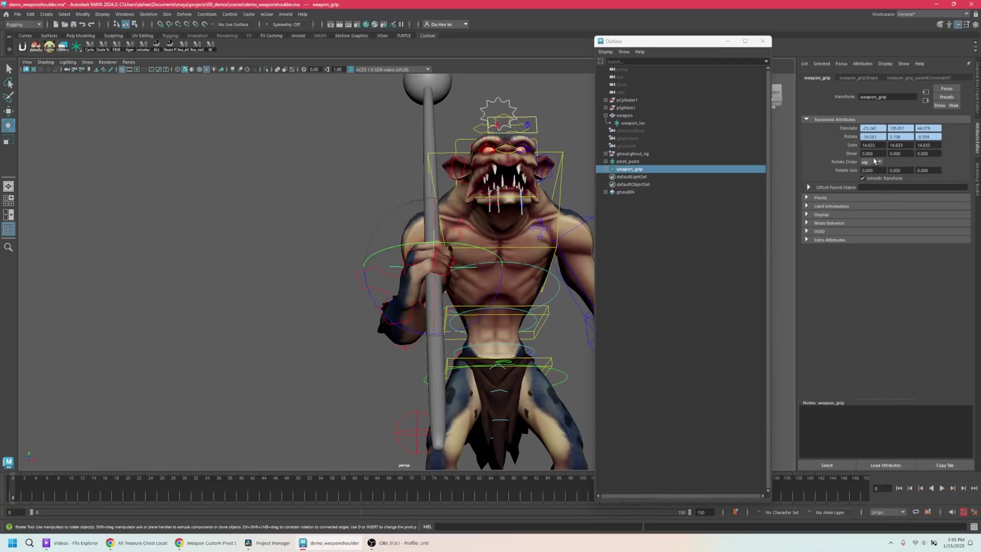
# Step: Set weapon_grip's rotate order to yzx and inspect its rotation axes from the side
pyautogui.click(873, 161)
pyautogui.click(866, 209)
pyautogui.click(873, 163)
pyautogui.click(872, 179)
pyautogui.keyDown('alt'); pyautogui.moveTo(343, 311); pyautogui.dragTo(464, 324); pyautogui.keyUp('alt')
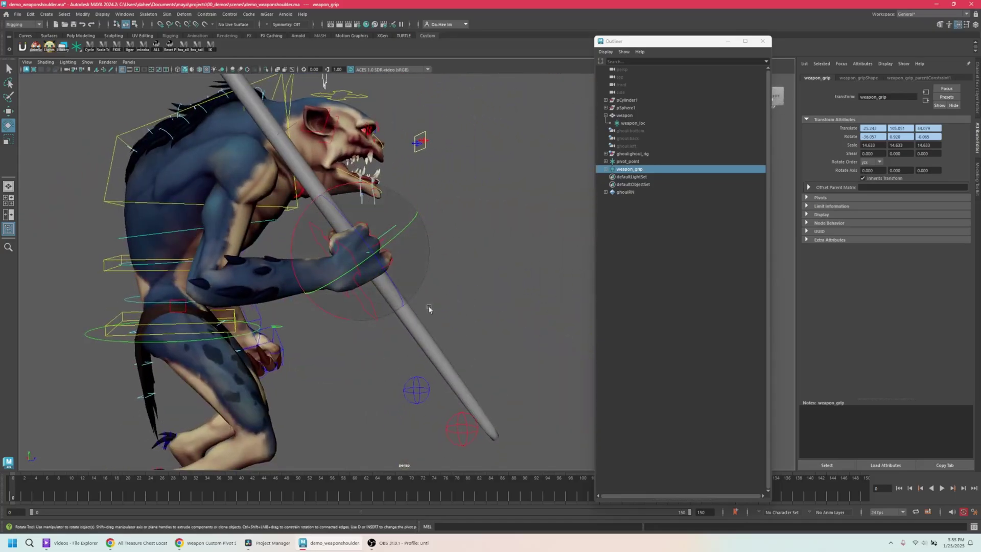
# Step: Set pivot_point's rotate order to yzx
pyautogui.keyDown('alt'); pyautogui.moveTo(381, 200); pyautogui.dragTo(512, 375); pyautogui.keyUp('alt')
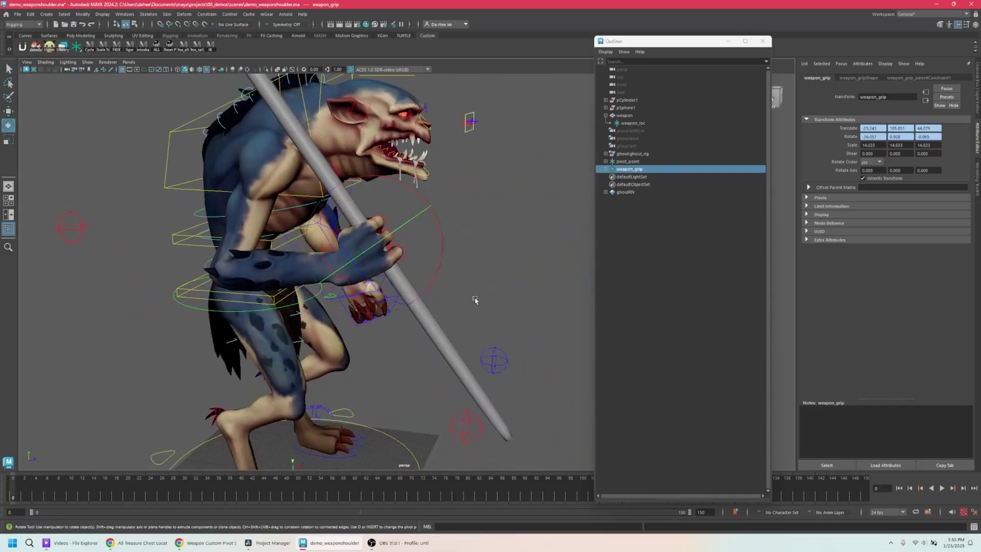
pyautogui.keyDown('alt'); pyautogui.moveTo(475, 301); pyautogui.dragTo(481, 362); pyautogui.keyUp('alt')
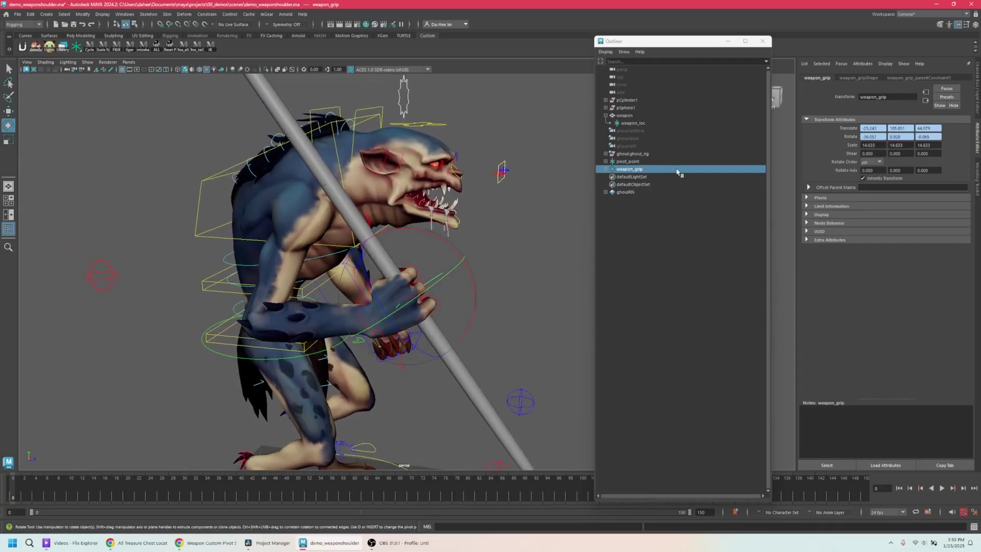
pyautogui.click(656, 162)
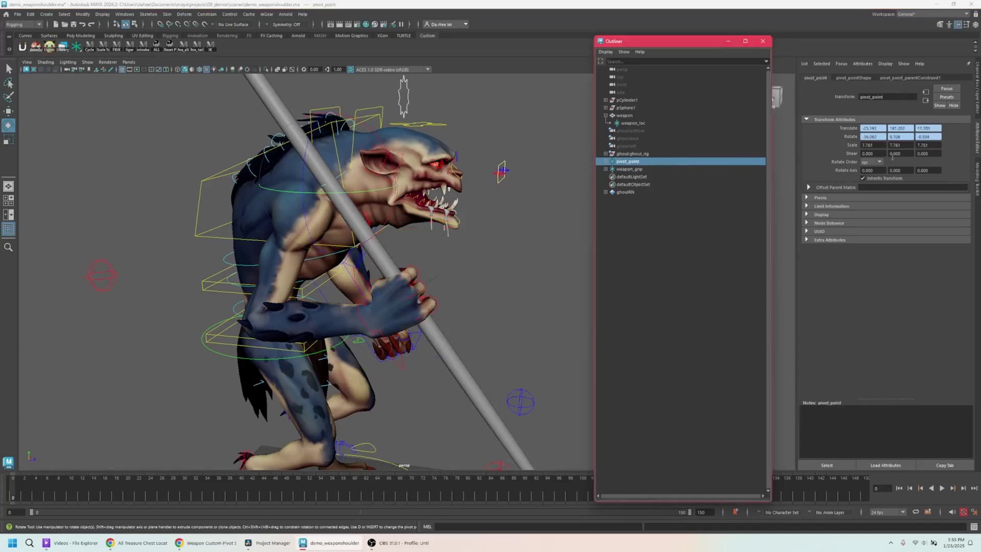
pyautogui.click(876, 163)
pyautogui.click(870, 175)
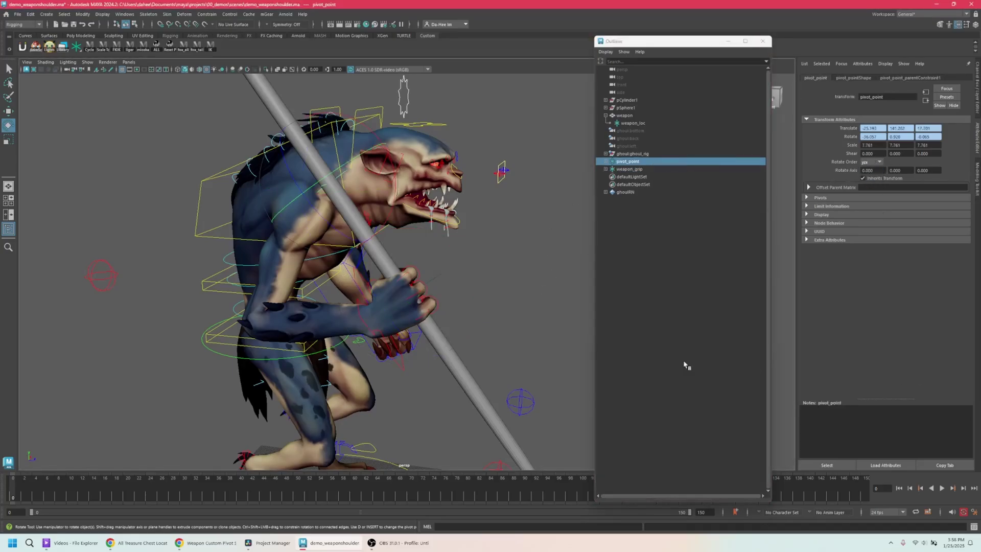
# Step: Switch to the channel values, select pivot_point and weapon_grip, and key both locators at frame 0
pyautogui.keyDown('alt'); pyautogui.moveTo(618, 365); pyautogui.dragTo(584, 239); pyautogui.keyUp('alt')
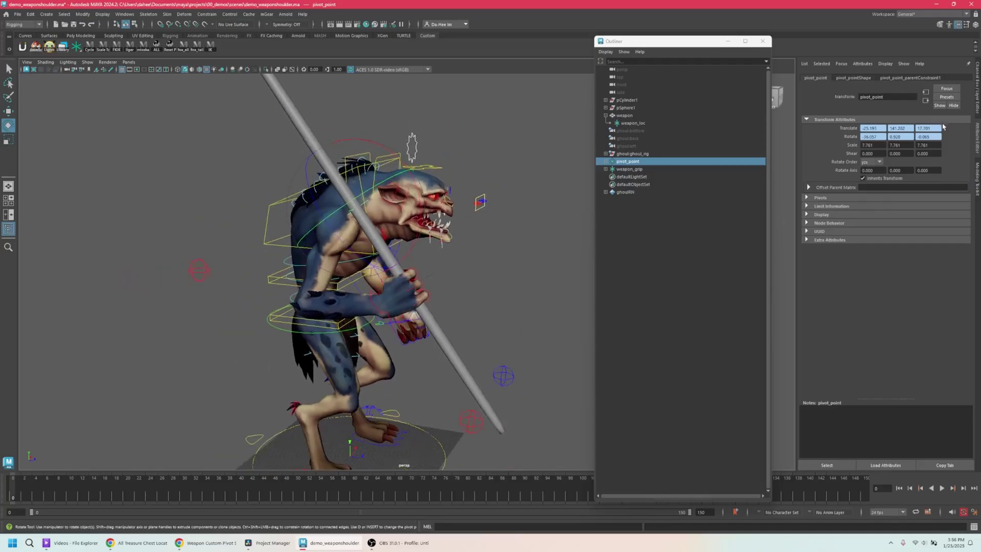
pyautogui.click(977, 98)
pyautogui.click(656, 164)
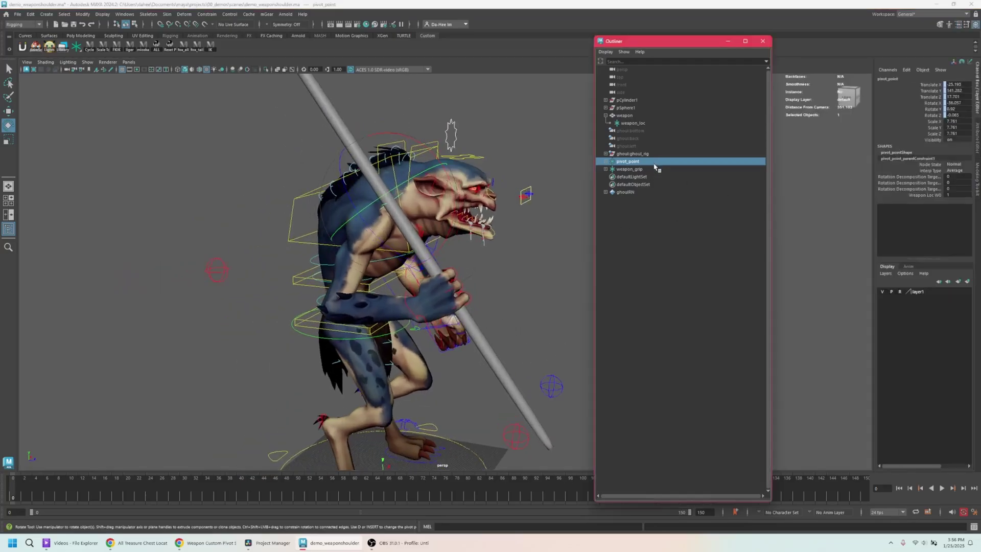
pyautogui.keyDown('ctrl'); pyautogui.click(656, 169); pyautogui.keyUp('ctrl')
pyautogui.keyDown('alt'); pyautogui.moveTo(530, 385); pyautogui.dragTo(517, 383); pyautogui.keyUp('alt')
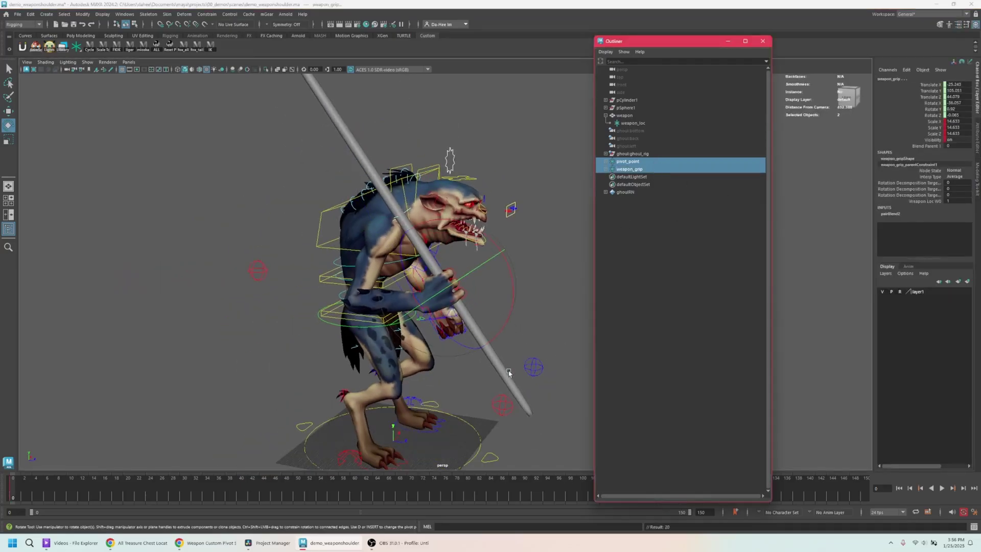
pyautogui.keyDown('alt'); pyautogui.moveTo(509, 369); pyautogui.dragTo(469, 400, button='middle'); pyautogui.keyUp('alt')
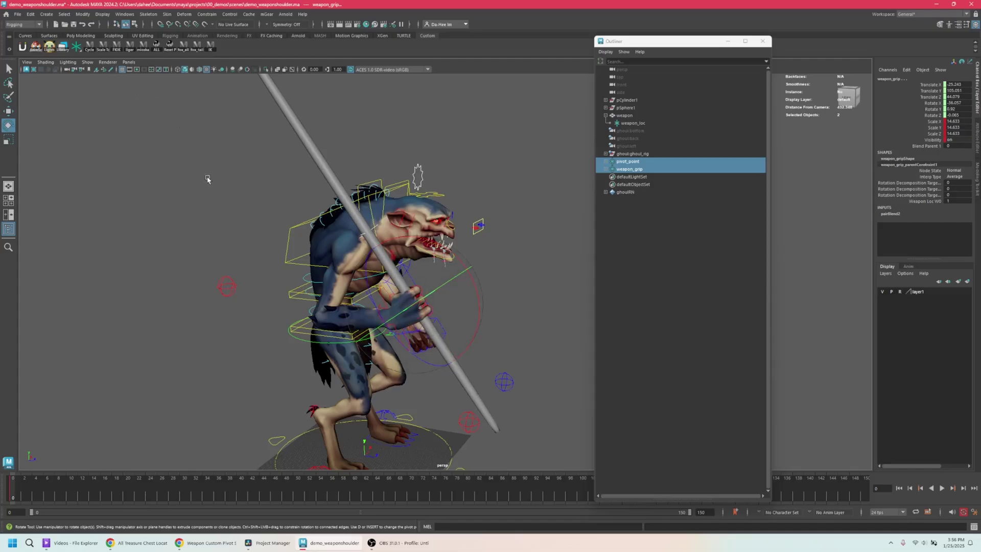
pyautogui.click(31, 15)
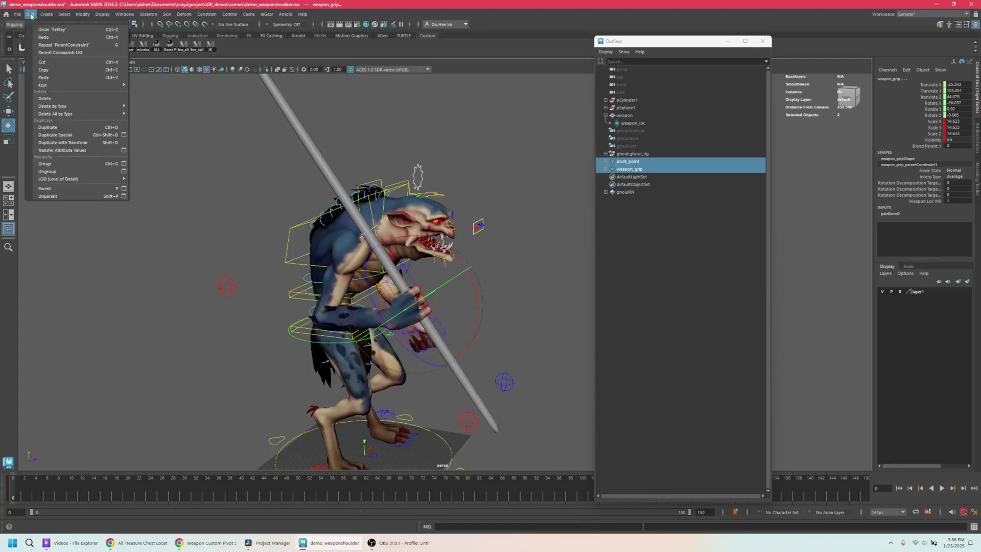
pyautogui.moveTo(61, 86)
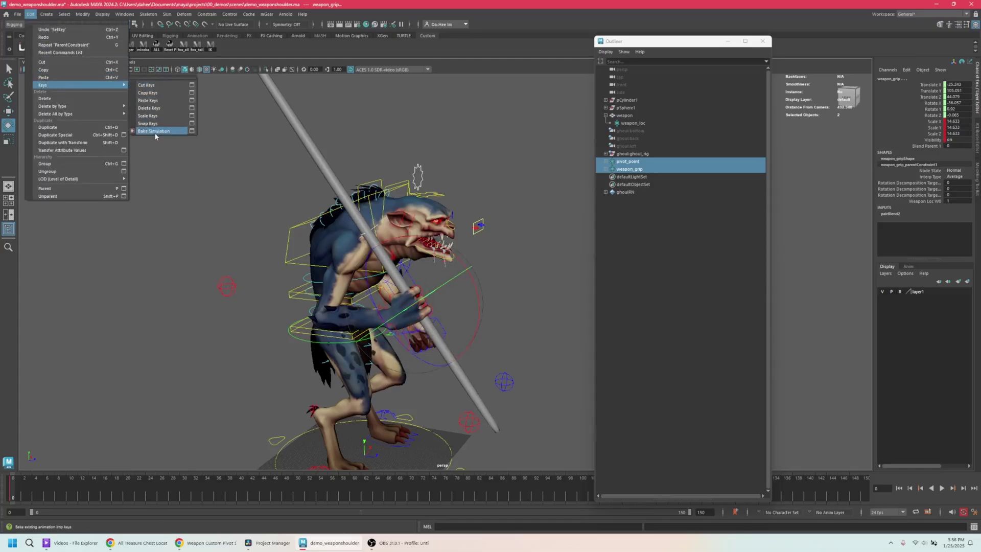
pyautogui.click(521, 282)
# Step: Delete the parent constraints under pivot_point and weapon_grip
pyautogui.keyDown('alt'); pyautogui.moveTo(521, 282); pyautogui.dragTo(499, 281, button='middle'); pyautogui.keyUp('alt')
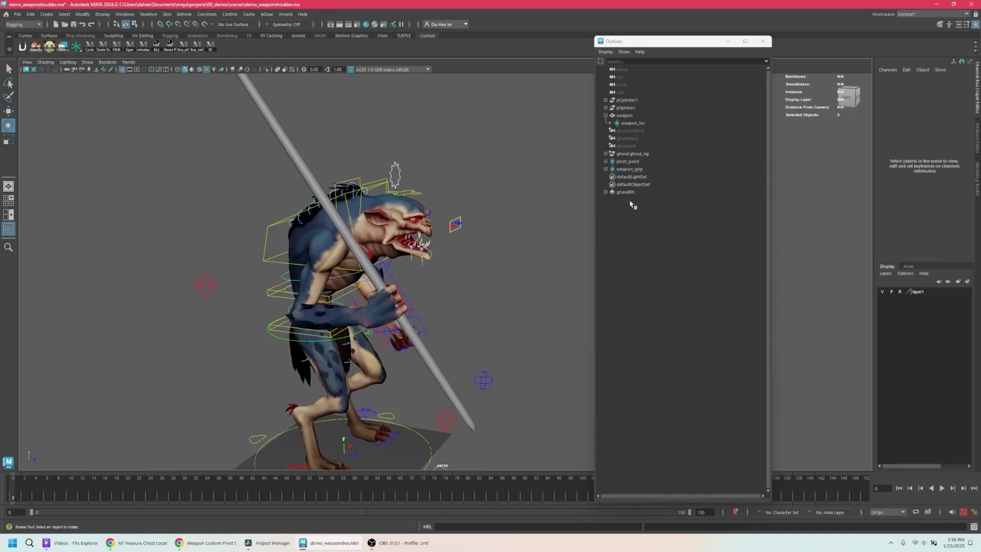
pyautogui.click(606, 161)
pyautogui.click(605, 177)
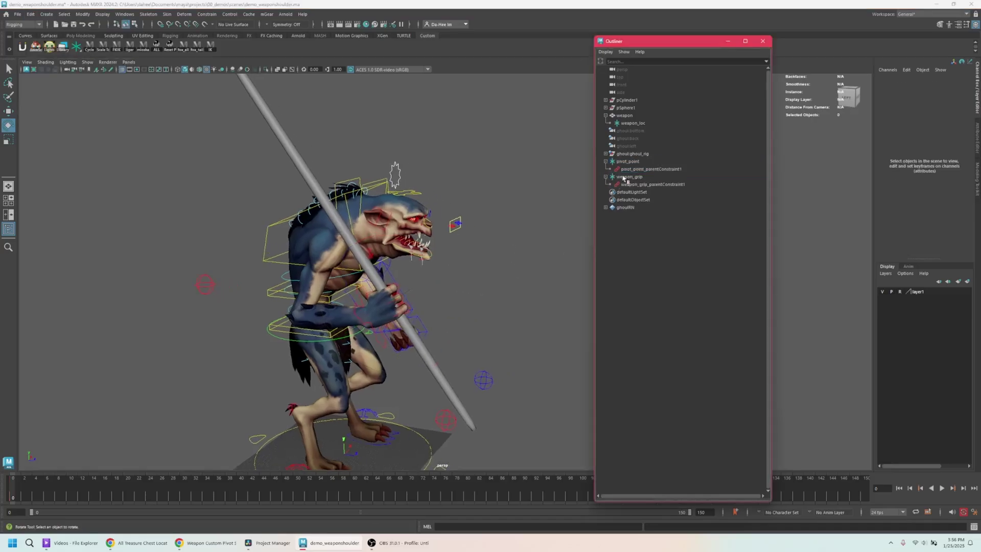
pyautogui.click(654, 169)
pyautogui.keyDown('ctrl'); pyautogui.click(664, 184); pyautogui.keyUp('ctrl')
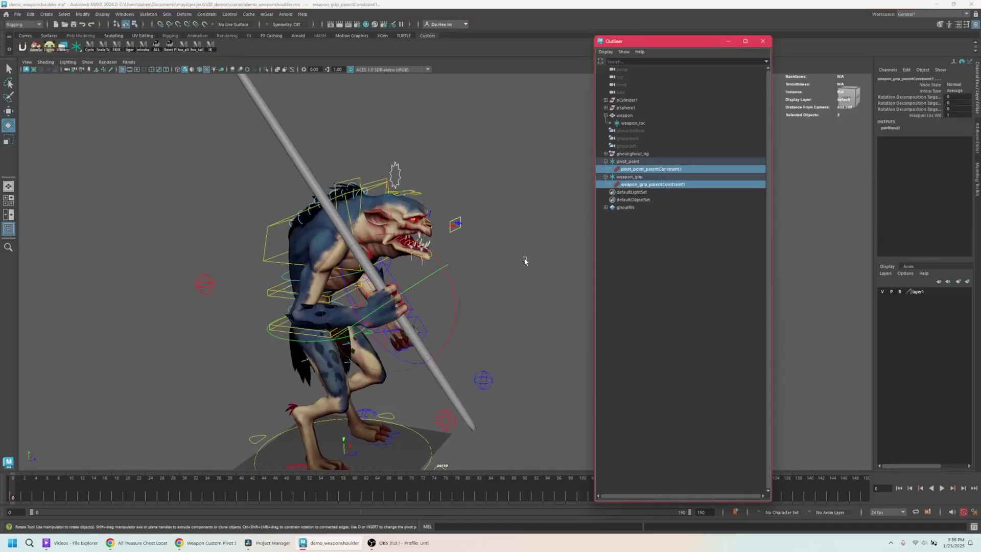
pyautogui.press('Delete')
# Step: Select weapon_grip and examine its Rotate X, Y and Z channels together with its orientation from the side
pyautogui.keyDown('alt'); pyautogui.moveTo(394, 343); pyautogui.dragTo(434, 339); pyautogui.keyUp('alt')
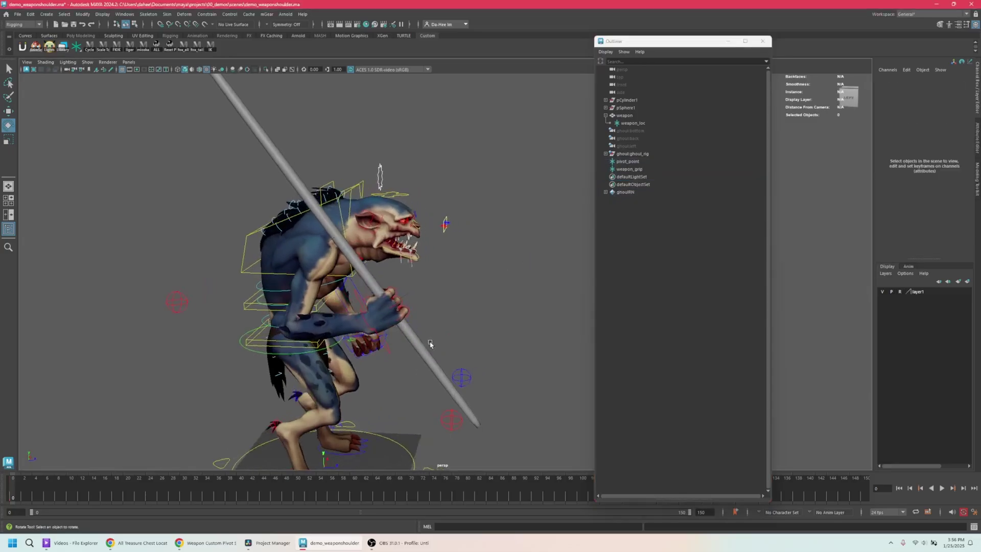
pyautogui.keyDown('alt'); pyautogui.moveTo(434, 339); pyautogui.dragTo(478, 298, button='middle'); pyautogui.keyUp('alt')
pyautogui.click(629, 169)
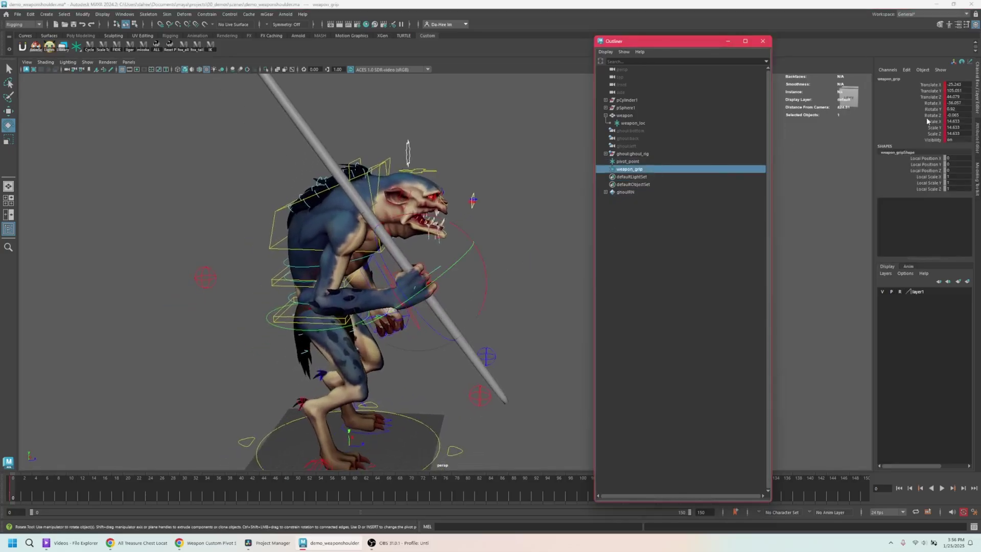
pyautogui.moveTo(933, 103); pyautogui.dragTo(932, 119)
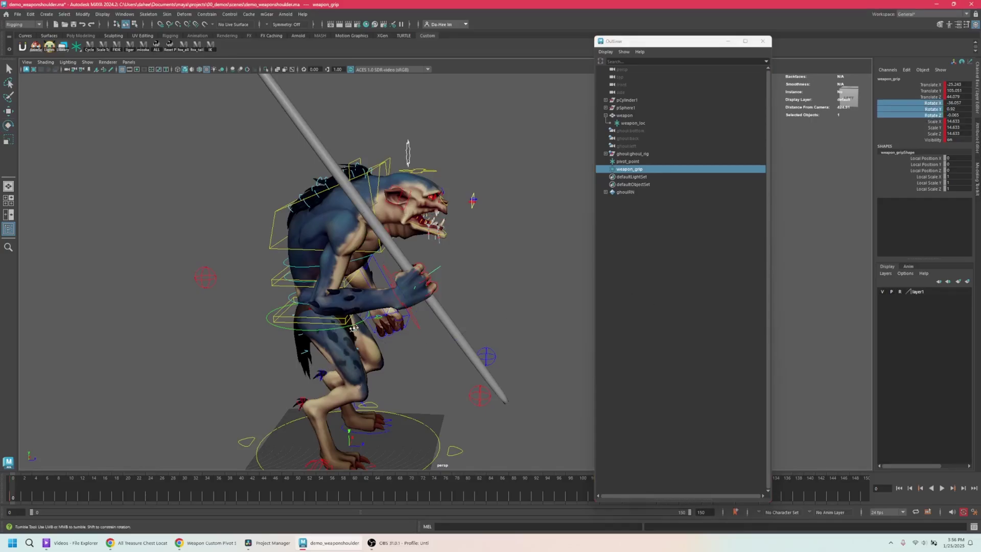
pyautogui.keyDown('alt'); pyautogui.moveTo(354, 328); pyautogui.dragTo(443, 318); pyautogui.keyUp('alt')
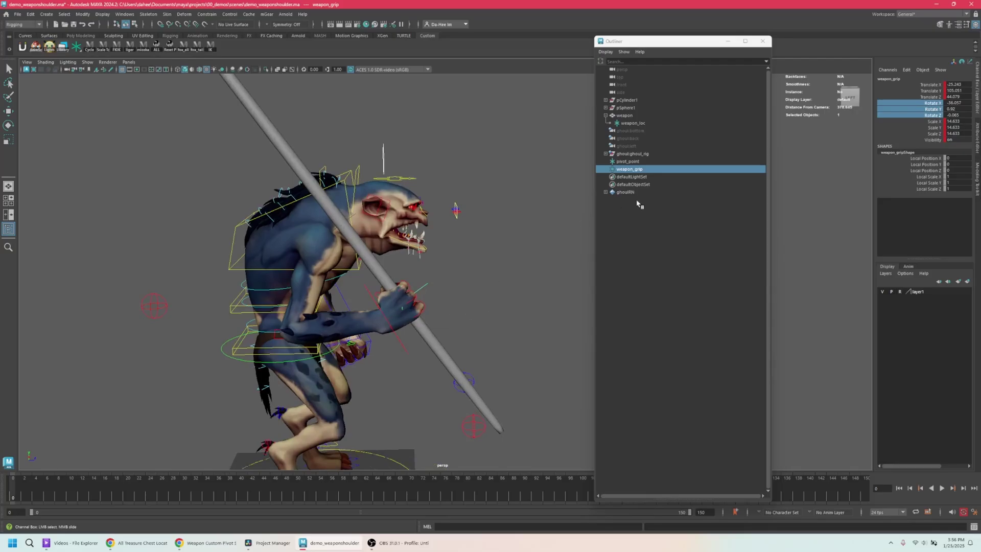
# Step: Aim-constrain weapon_grip to pivot_point, with pivot_point entered as the world up object
pyautogui.click(634, 161)
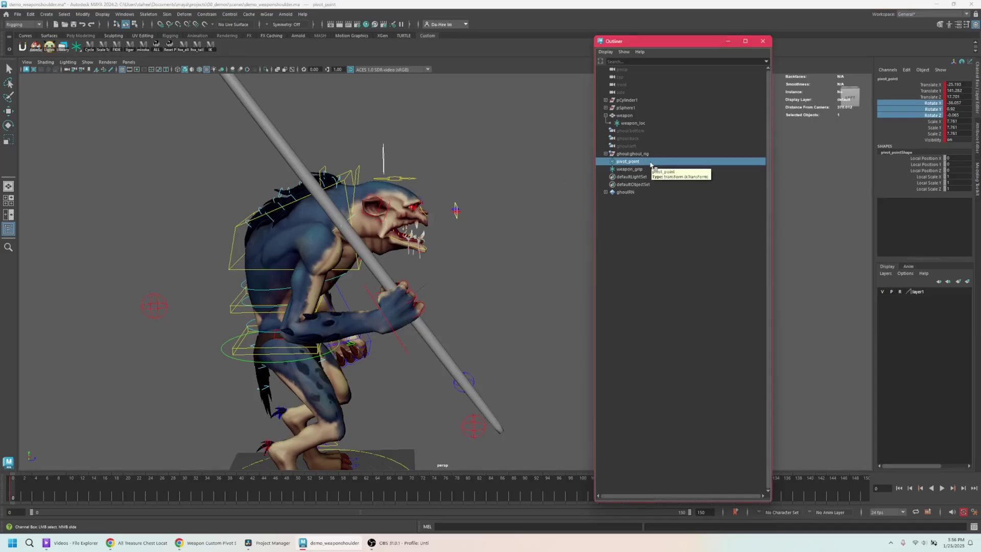
pyautogui.keyDown('ctrl'); pyautogui.click(664, 170); pyautogui.keyUp('ctrl')
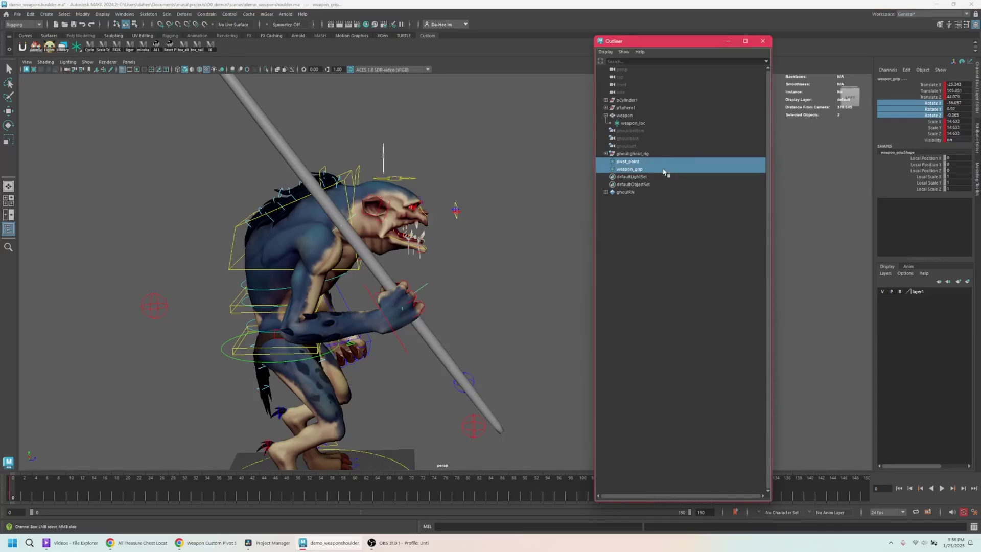
pyautogui.click(207, 14)
pyautogui.click(280, 68)
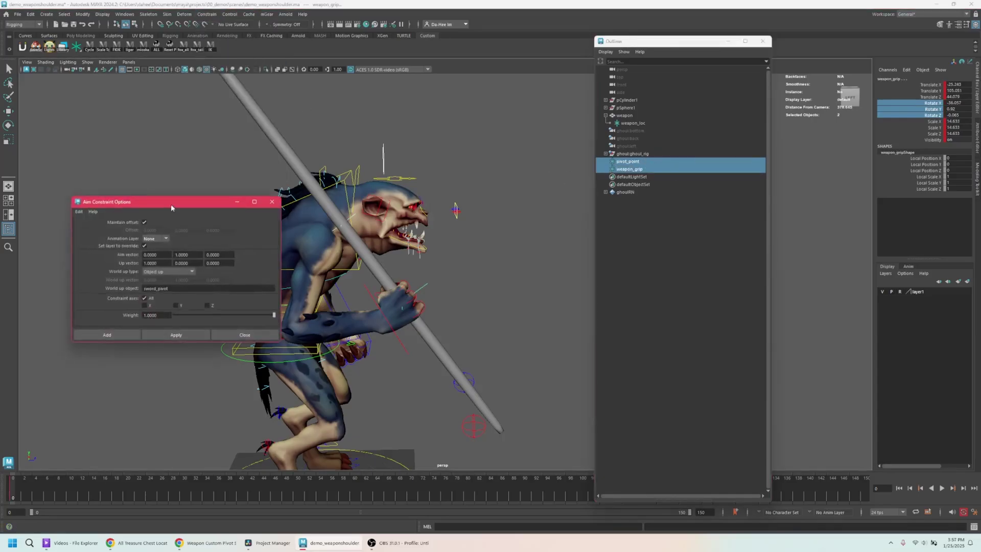
pyautogui.moveTo(171, 205); pyautogui.dragTo(364, 200)
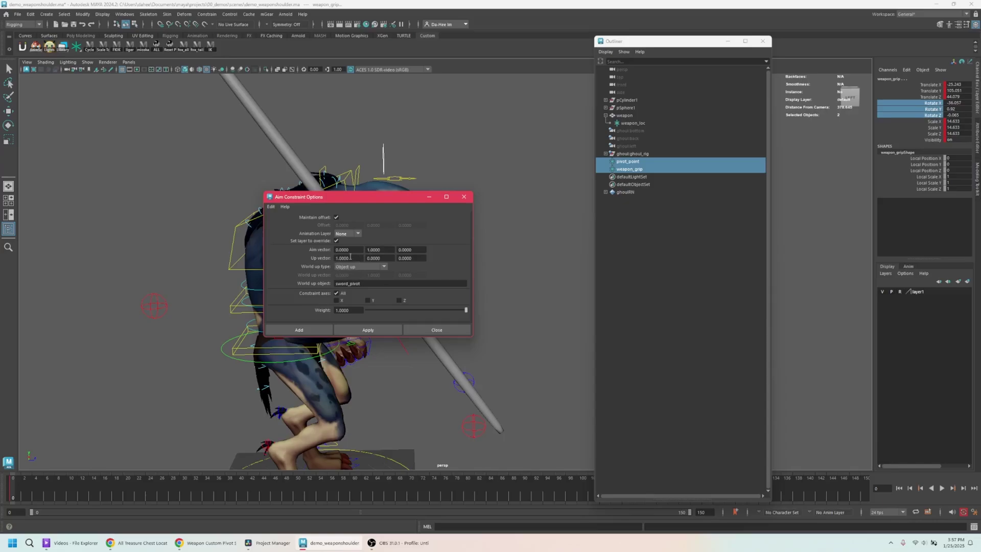
pyautogui.moveTo(377, 202); pyautogui.dragTo(283, 216)
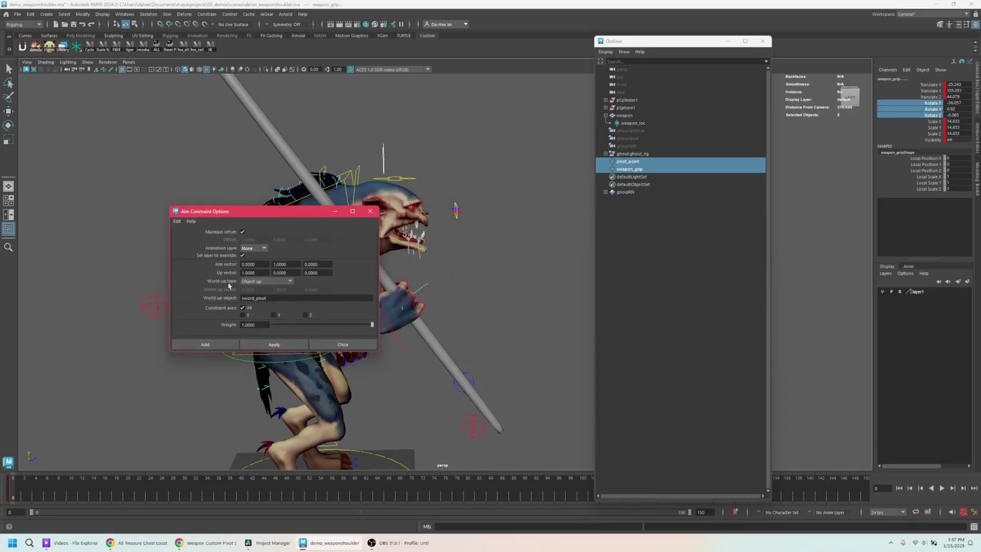
pyautogui.doubleClick(267, 301)
pyautogui.press('BackSpace')
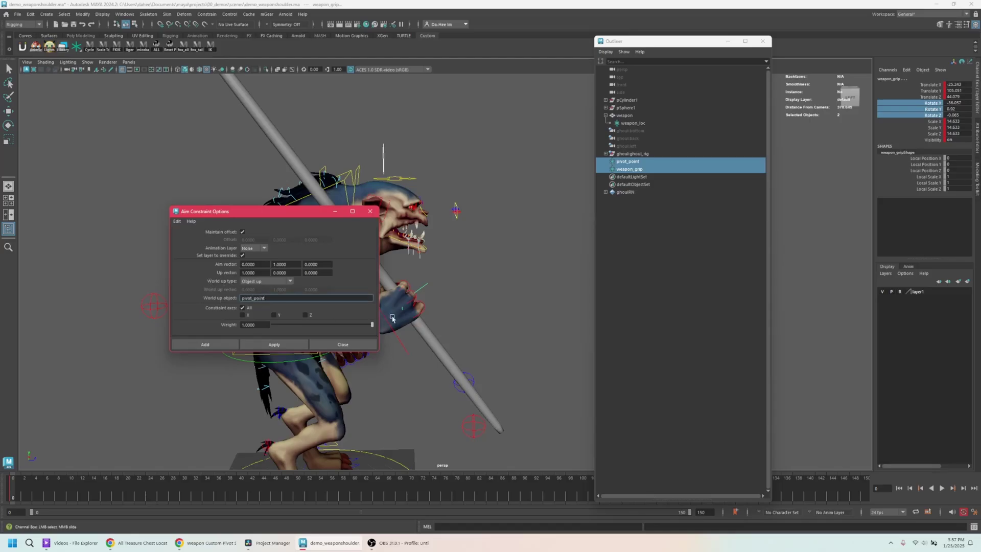
pyautogui.click(266, 346)
pyautogui.click(370, 211)
# Step: Move weapon_grip to several positions to test its aim at pivot_point, and undo the moves
pyautogui.click(516, 294)
pyautogui.press('e')
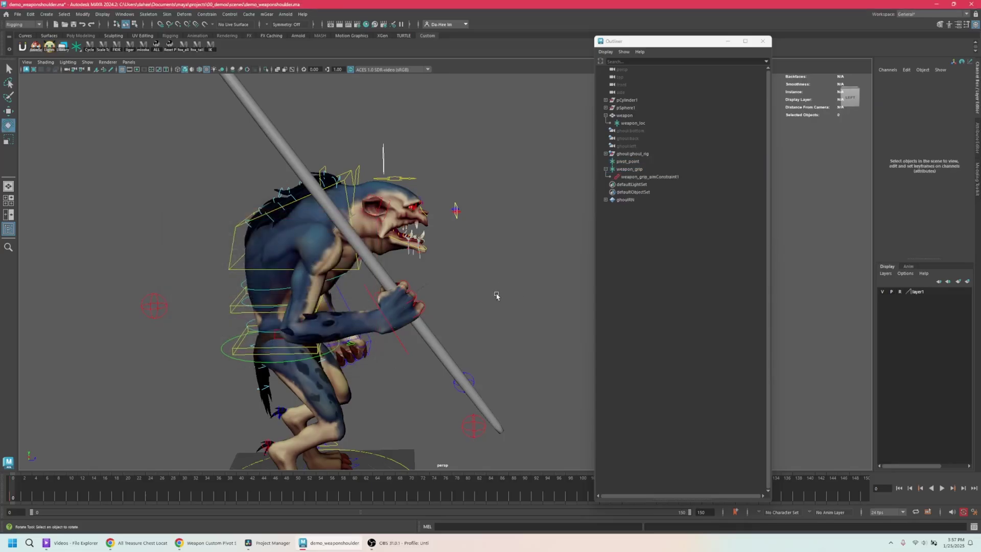
pyautogui.keyDown('alt'); pyautogui.moveTo(496, 295); pyautogui.dragTo(492, 294); pyautogui.keyUp('alt')
pyautogui.moveTo(449, 269); pyautogui.dragTo(414, 302)
pyautogui.press('w')
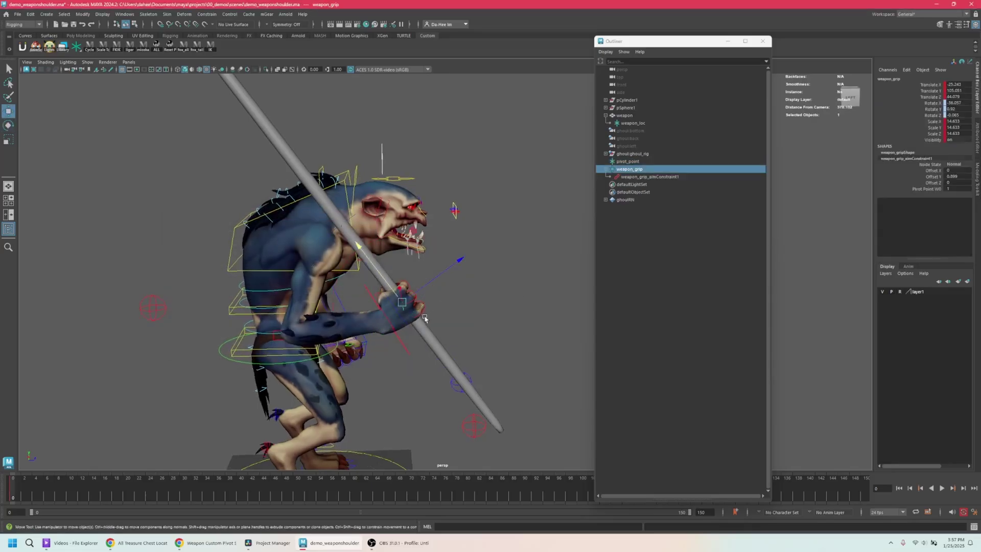
pyautogui.keyDown('alt'); pyautogui.moveTo(424, 319); pyautogui.dragTo(472, 321, button='right'); pyautogui.keyUp('alt')
pyautogui.moveTo(446, 269); pyautogui.dragTo(469, 141)
pyautogui.moveTo(468, 142); pyautogui.dragTo(442, 227, button='middle')
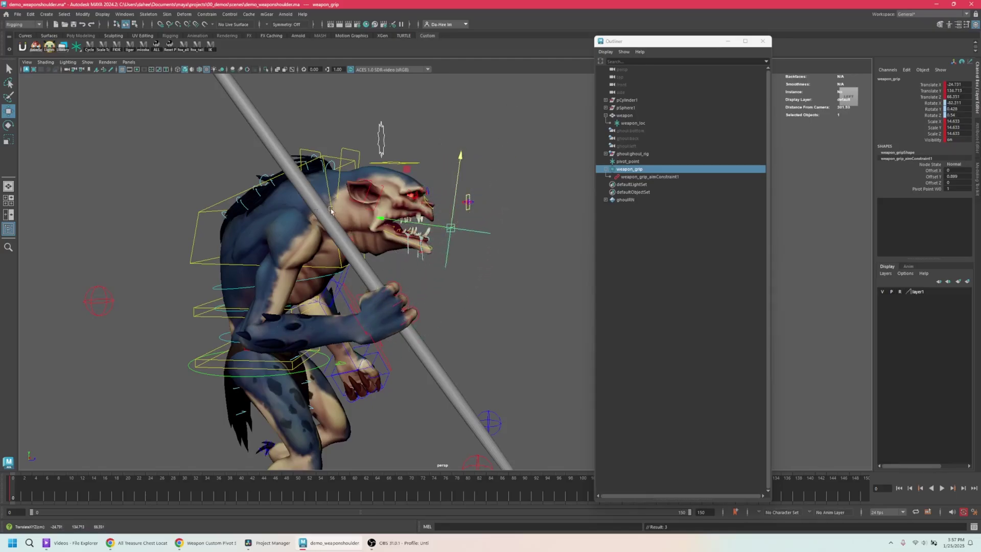
pyautogui.scroll(-1, 465, 275)
pyautogui.keyDown('alt'); pyautogui.moveTo(470, 284); pyautogui.dragTo(403, 308); pyautogui.keyUp('alt')
pyautogui.moveTo(442, 248); pyautogui.dragTo(511, 132)
pyautogui.hotkey('ctrl', 'z')
pyautogui.hotkey('ctrl', 'z')
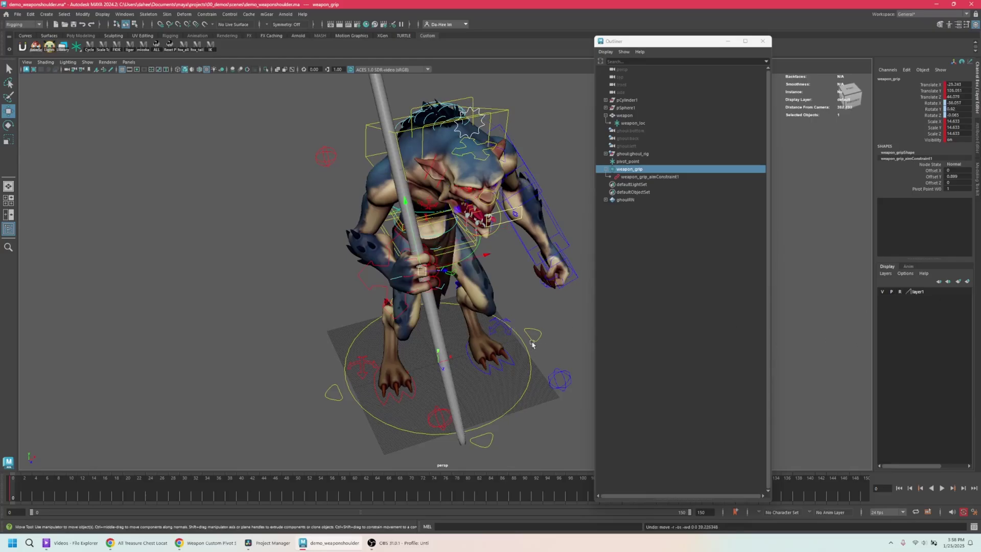
# Step: Parent-constrain the weapon to weapon_grip
pyautogui.keyDown('alt'); pyautogui.moveTo(532, 341); pyautogui.dragTo(587, 321); pyautogui.keyUp('alt')
pyautogui.keyDown('alt'); pyautogui.moveTo(489, 316); pyautogui.dragTo(506, 296, button='middle'); pyautogui.keyUp('alt')
pyautogui.scroll(2, 502, 305)
pyautogui.keyDown('alt'); pyautogui.moveTo(501, 308); pyautogui.dragTo(512, 301); pyautogui.keyUp('alt')
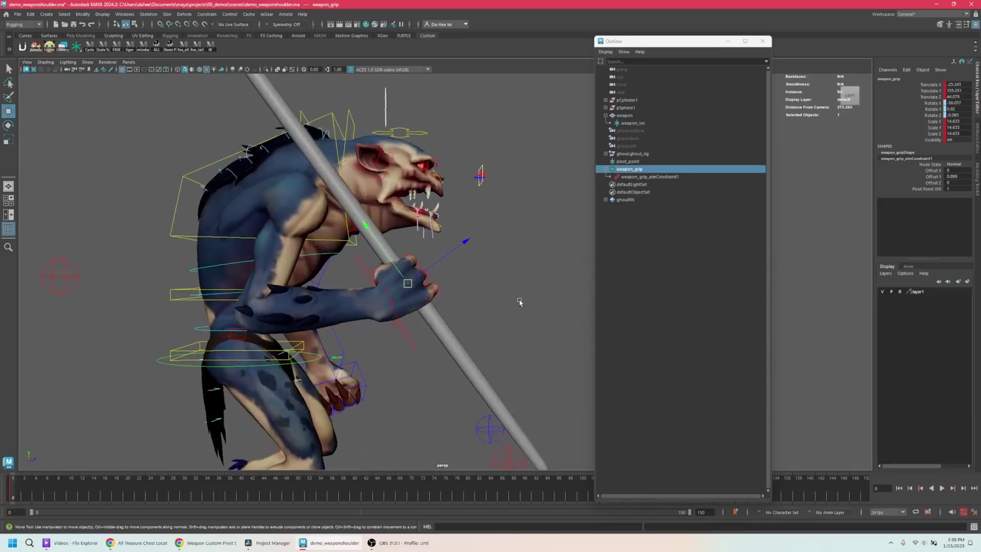
pyautogui.keyDown('alt'); pyautogui.moveTo(484, 338); pyautogui.dragTo(445, 361, button='middle'); pyautogui.keyUp('alt')
pyautogui.scroll(-2, 455, 347)
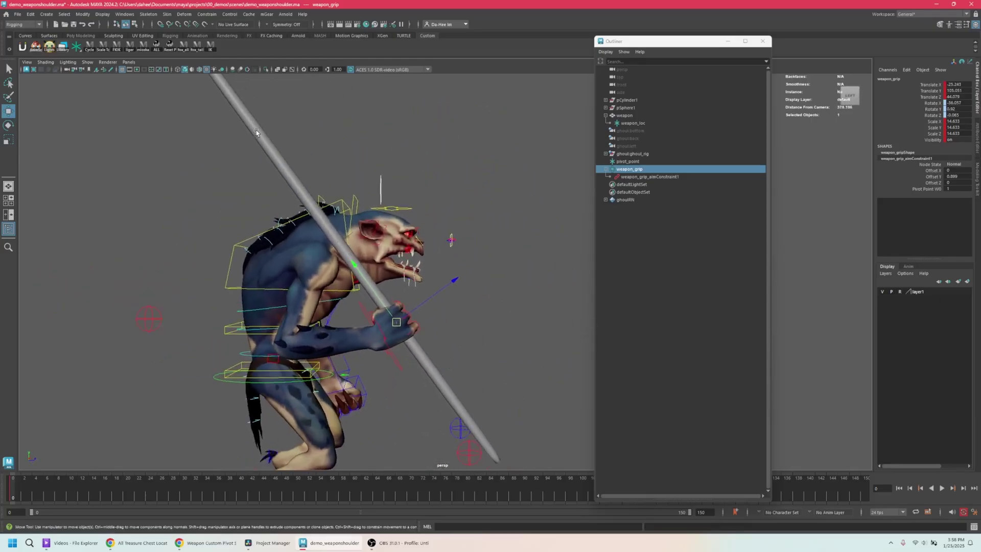
pyautogui.click(256, 130)
pyautogui.click(656, 169)
pyautogui.keyDown('alt'); pyautogui.moveTo(448, 281); pyautogui.dragTo(437, 241, button='middle'); pyautogui.keyUp('alt')
pyautogui.keyDown('alt'); pyautogui.moveTo(436, 241); pyautogui.dragTo(464, 248, button='right'); pyautogui.keyUp('alt')
pyautogui.keyDown('shift'); pyautogui.click(258, 121); pyautogui.keyUp('shift')
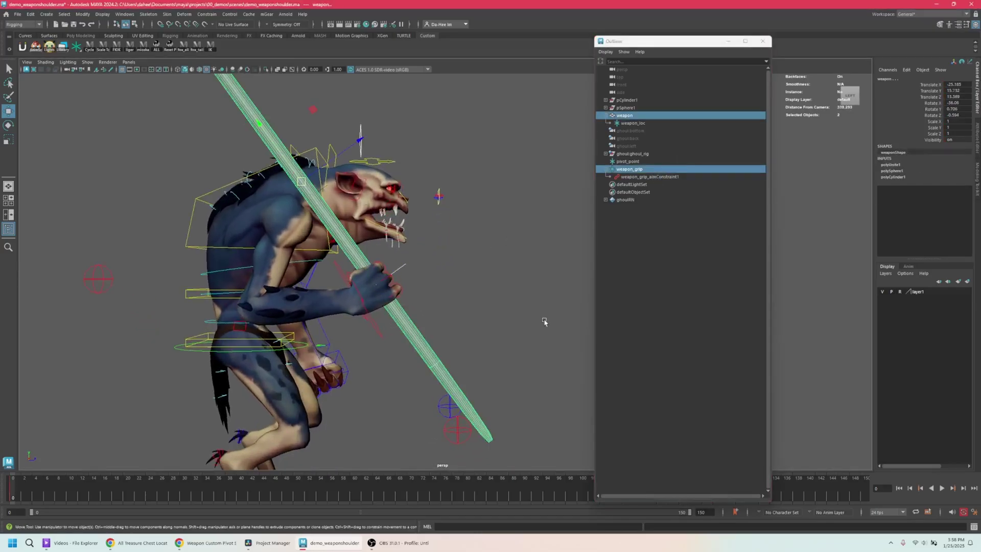
pyautogui.hotkey('shift', 'p')
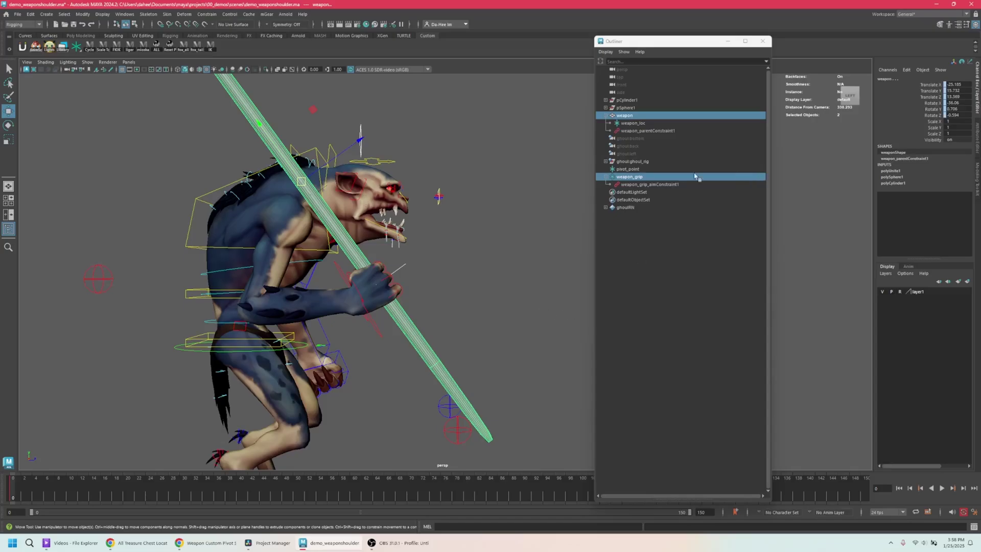
# Step: Lock weapon_grip's Rotate X, Y and Z channels
pyautogui.click(642, 178)
pyautogui.moveTo(933, 103); pyautogui.dragTo(931, 117)
pyautogui.click(891, 71)
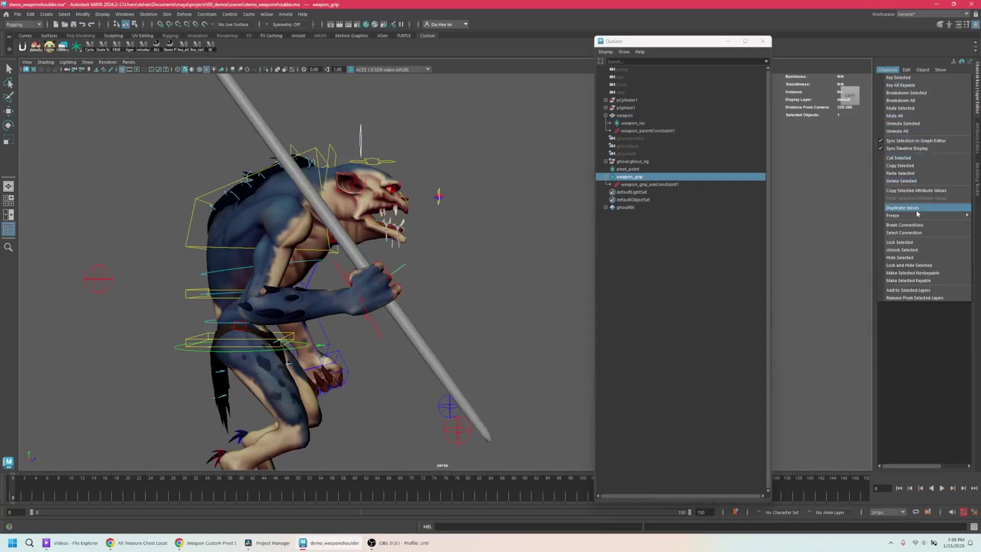
pyautogui.click(910, 243)
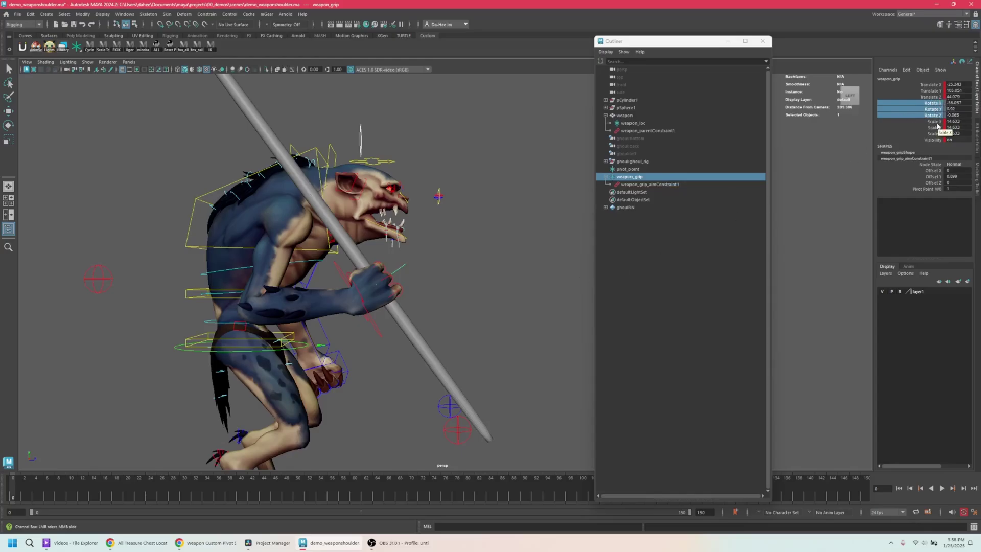
# Step: Move weapon_grip upward, forward and sideways to test how the weapon pivots over the shoulder, checking it from several angles
pyautogui.click(461, 303)
pyautogui.press('w')
pyautogui.scroll(-3, 457, 316)
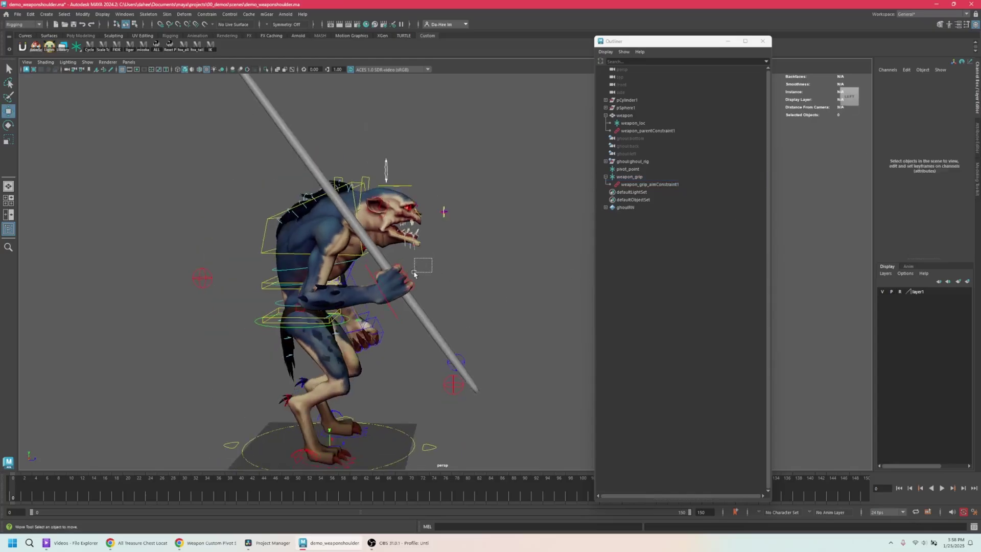
pyautogui.click(397, 279)
pyautogui.moveTo(452, 241); pyautogui.dragTo(475, 228, button='middle')
pyautogui.keyDown('alt'); pyautogui.moveTo(475, 229); pyautogui.dragTo(384, 276); pyautogui.keyUp('alt')
pyautogui.moveTo(501, 255); pyautogui.dragTo(485, 254)
pyautogui.keyDown('alt'); pyautogui.moveTo(398, 294); pyautogui.dragTo(491, 288); pyautogui.keyUp('alt')
pyautogui.keyDown('alt'); pyautogui.moveTo(492, 289); pyautogui.dragTo(504, 303, button='middle'); pyautogui.keyUp('alt')
pyautogui.scroll(3, 494, 330)
pyautogui.keyDown('alt'); pyautogui.moveTo(494, 329); pyautogui.dragTo(480, 319); pyautogui.keyUp('alt')
pyautogui.keyDown('alt'); pyautogui.moveTo(480, 319); pyautogui.dragTo(501, 298, button='middle'); pyautogui.keyUp('alt')
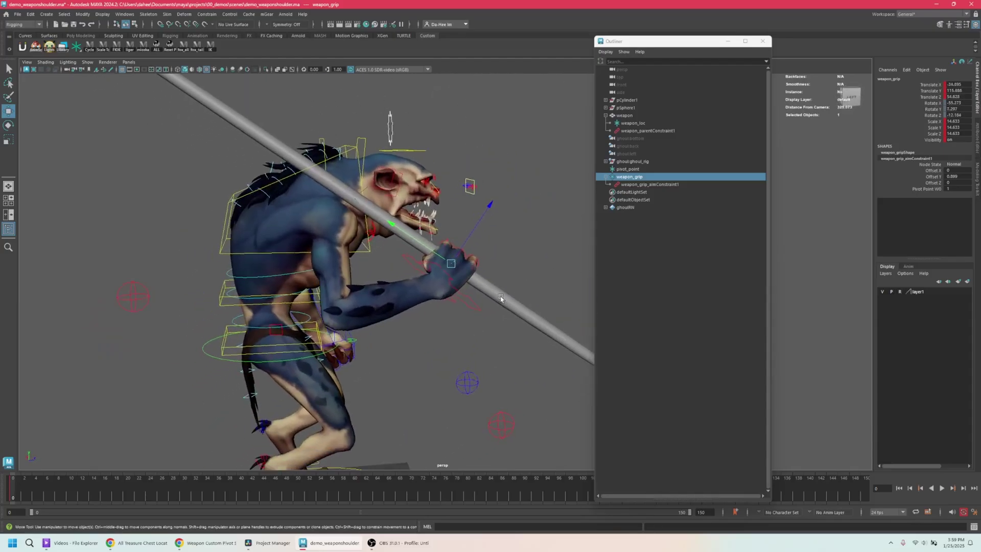
# Step: Move the ghoul's gripping hand down, away from the weapon shaft
pyautogui.scroll(3, 502, 298)
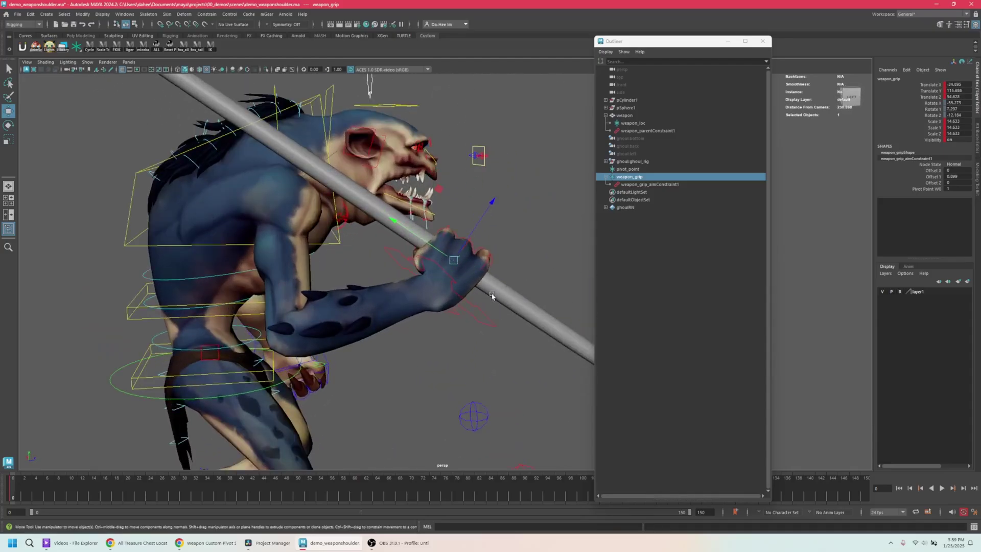
pyautogui.scroll(2, 493, 294)
pyautogui.scroll(1, 462, 316)
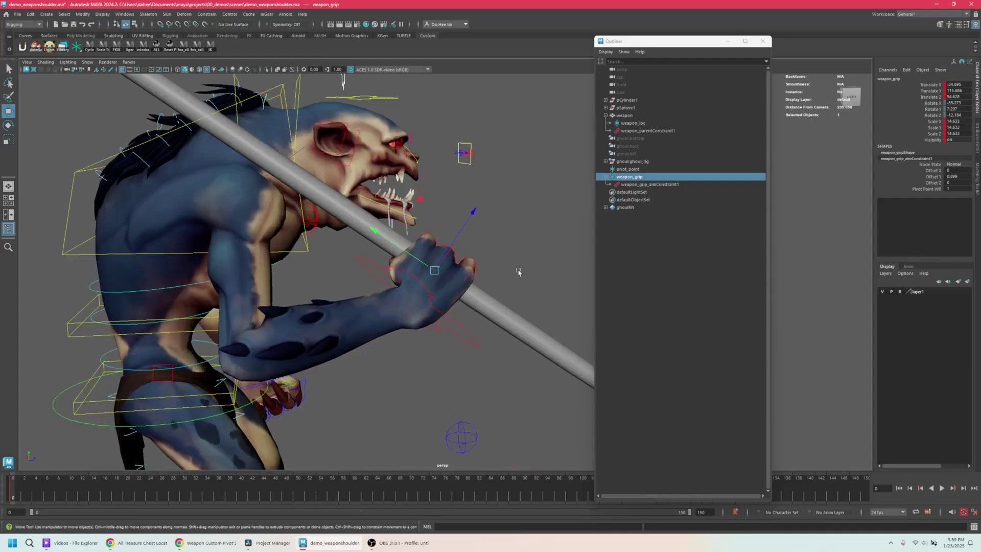
pyautogui.scroll(2, 511, 240)
pyautogui.click(630, 124)
pyautogui.moveTo(366, 252); pyautogui.dragTo(359, 354)
# Step: Move weapon_grip upward and forward so the weapon pivots over the shoulder to a shallower angle
pyautogui.click(644, 177)
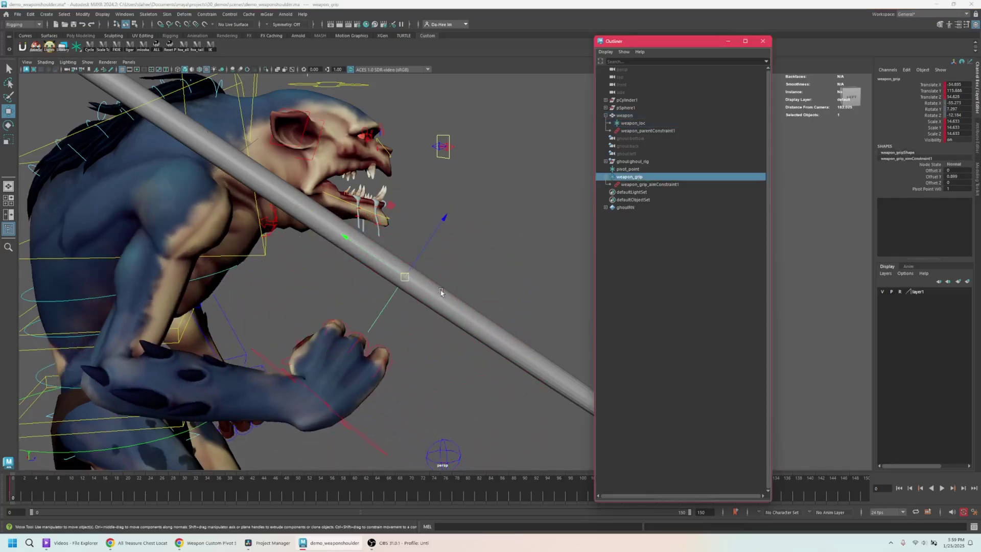
pyautogui.scroll(-6, 486, 269)
pyautogui.moveTo(486, 267); pyautogui.dragTo(428, 271)
pyautogui.keyDown('alt'); pyautogui.moveTo(417, 295); pyautogui.dragTo(488, 282); pyautogui.keyUp('alt')
pyautogui.scroll(3, 488, 282)
pyautogui.moveTo(474, 231); pyautogui.dragTo(480, 209)
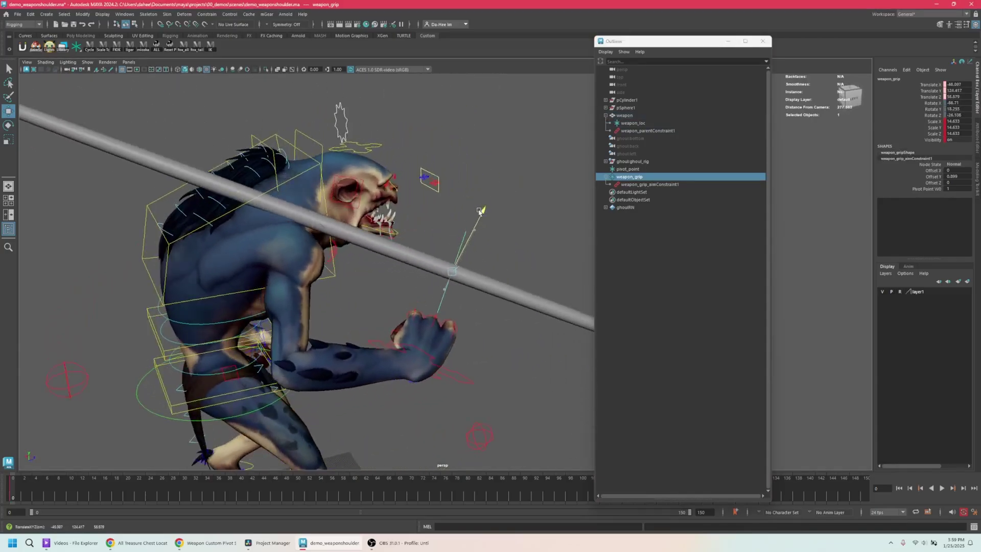
# Step: Place the ghoul's hand back on the weapon shaft at weapon_grip, checking the pose from other angles
pyautogui.click(634, 123)
pyautogui.moveTo(460, 307)
pyautogui.keyDown('alt'); pyautogui.mouseDown()
pyautogui.moveTo(424, 327)
pyautogui.moveTo(409, 317)
pyautogui.moveTo(448, 212)
pyautogui.moveTo(427, 241)
pyautogui.moveTo(389, 244)
pyautogui.moveTo(430, 250)
pyautogui.moveTo(445, 230)
pyautogui.moveTo(369, 276)
pyautogui.moveTo(455, 290)
pyautogui.moveTo(440, 291)
pyautogui.moveTo(477, 310)
pyautogui.mouseUp(); pyautogui.keyUp('alt')
pyautogui.scroll(4, 422, 330)
pyautogui.scroll(3, 441, 291)
pyautogui.moveTo(463, 262); pyautogui.dragTo(465, 267)
pyautogui.scroll(-4, 465, 271)
pyautogui.keyDown('alt'); pyautogui.moveTo(464, 276); pyautogui.dragTo(436, 359); pyautogui.keyUp('alt')
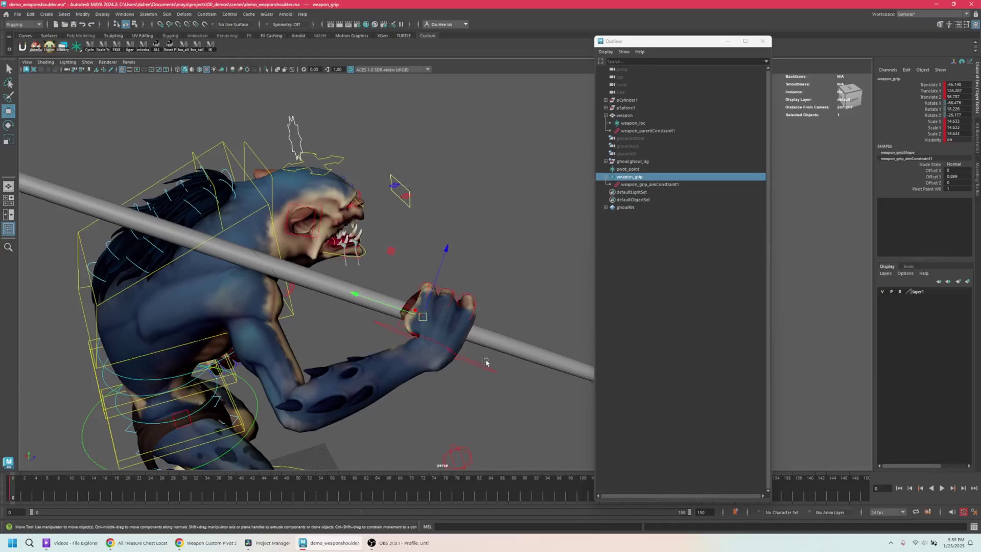
pyautogui.keyDown('alt'); pyautogui.moveTo(486, 361); pyautogui.dragTo(264, 230); pyautogui.keyUp('alt')
pyautogui.moveTo(477, 364)
pyautogui.keyDown('alt'); pyautogui.mouseDown()
pyautogui.moveTo(458, 350)
pyautogui.moveTo(453, 365)
pyautogui.moveTo(466, 369)
pyautogui.mouseUp(); pyautogui.keyUp('alt')
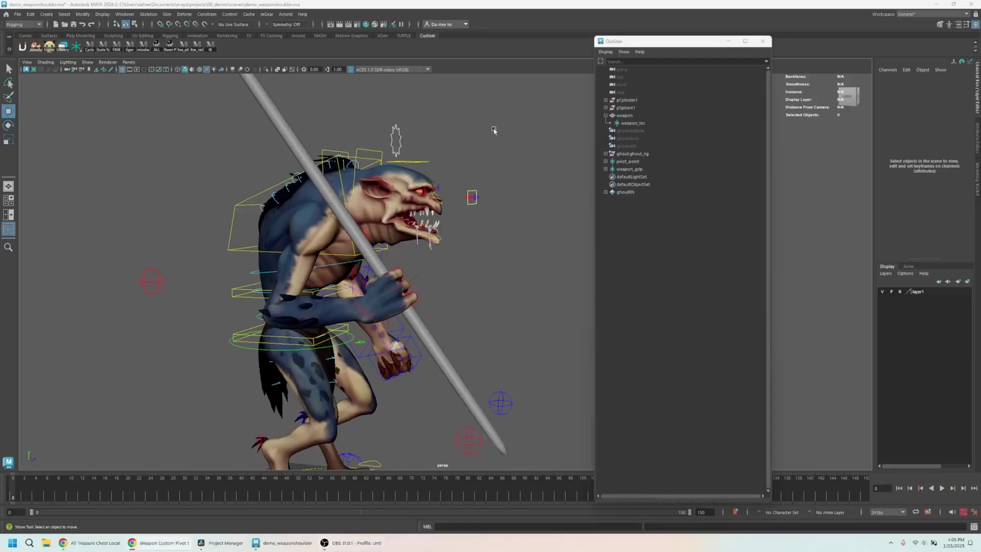
# Step: Try moving the ghoul's upper spine control to test whether the weapon follows the body, and undo the moves
pyautogui.click(490, 3)
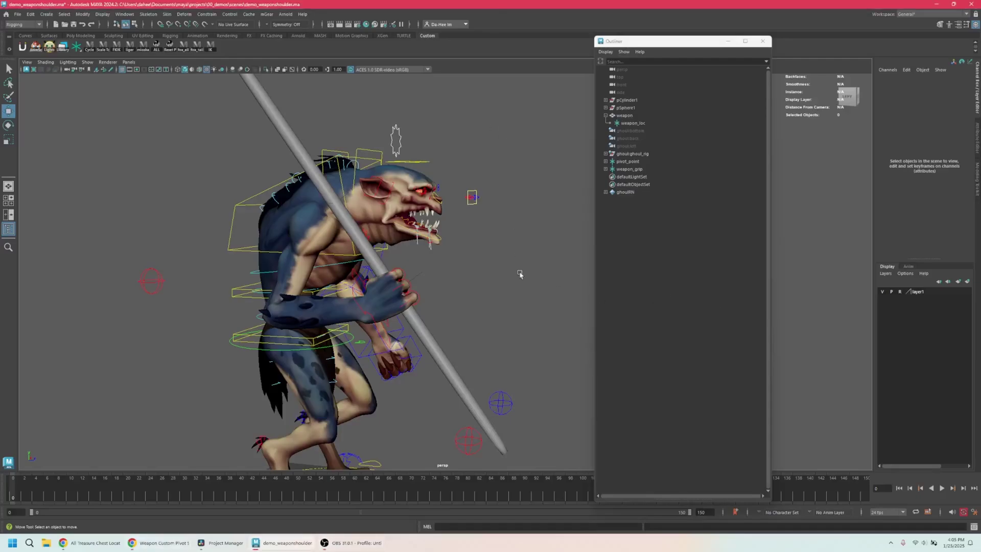
pyautogui.scroll(-3, 487, 330)
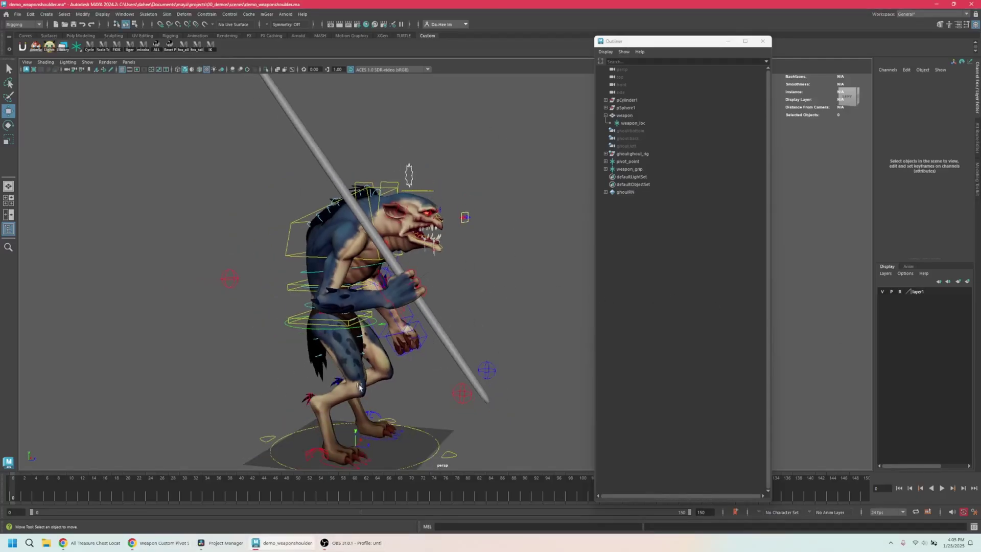
pyautogui.keyDown('alt'); pyautogui.moveTo(466, 332); pyautogui.dragTo(496, 335); pyautogui.keyUp('alt')
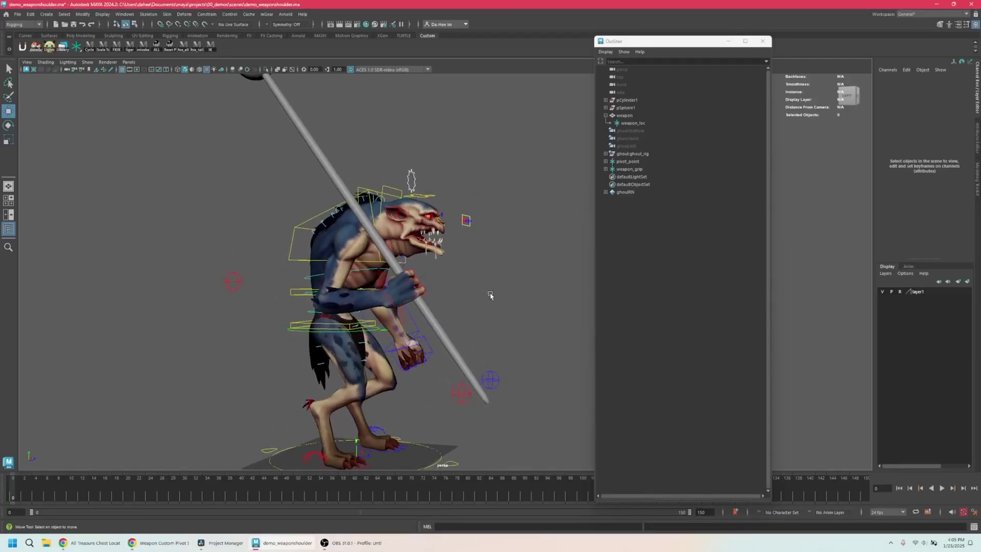
pyautogui.keyDown('alt'); pyautogui.moveTo(492, 296); pyautogui.dragTo(483, 348); pyautogui.keyUp('alt')
pyautogui.scroll(2, 328, 323)
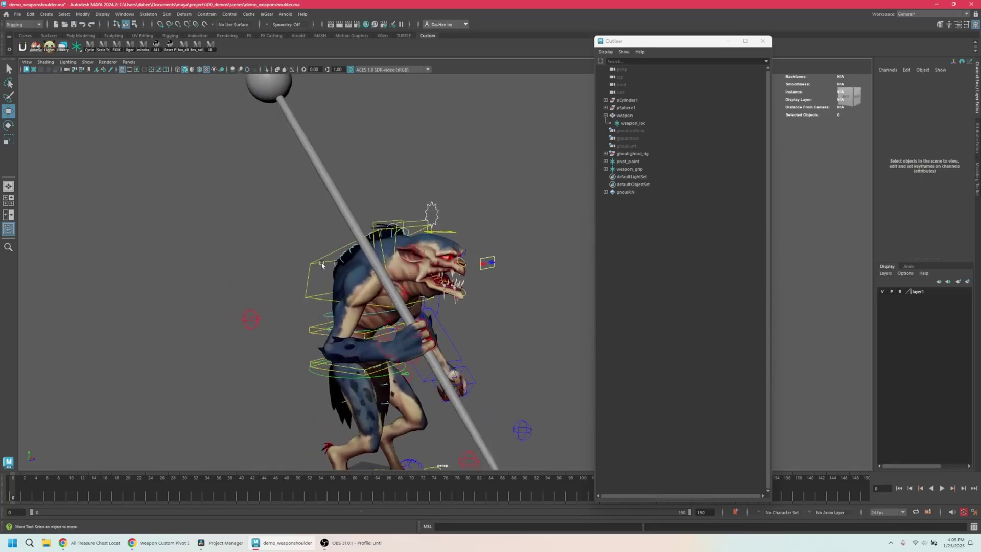
pyautogui.keyDown('alt'); pyautogui.moveTo(321, 263); pyautogui.dragTo(315, 276); pyautogui.keyUp('alt')
pyautogui.moveTo(324, 226); pyautogui.dragTo(328, 271)
pyautogui.keyDown('alt'); pyautogui.moveTo(343, 289); pyautogui.dragTo(377, 272); pyautogui.keyUp('alt')
pyautogui.scroll(-3, 394, 277)
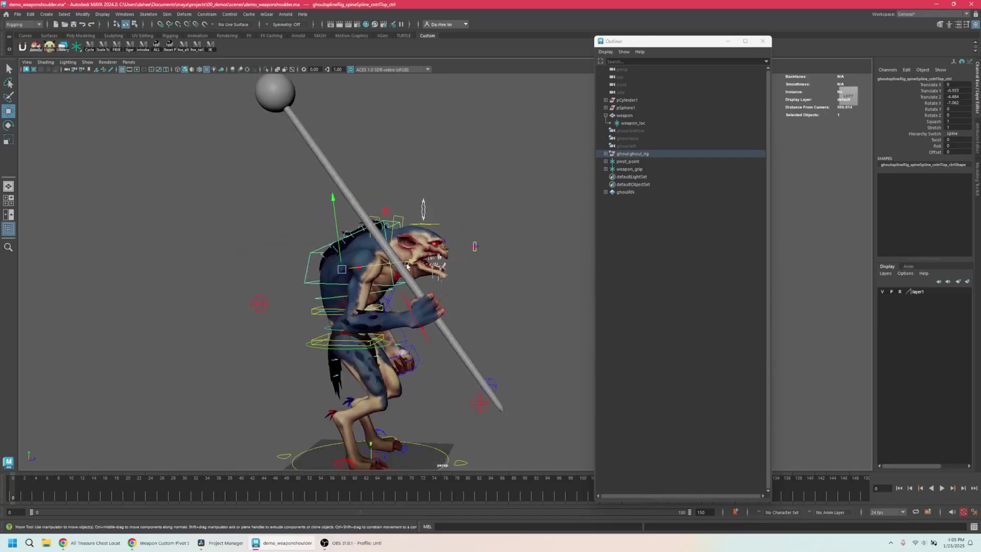
pyautogui.moveTo(407, 265); pyautogui.dragTo(422, 275, button='middle')
pyautogui.hotkey('ctrl', 'z')
pyautogui.scroll(3, 504, 317)
pyautogui.hotkey('ctrl', 'z')
pyautogui.scroll(-2, 509, 330)
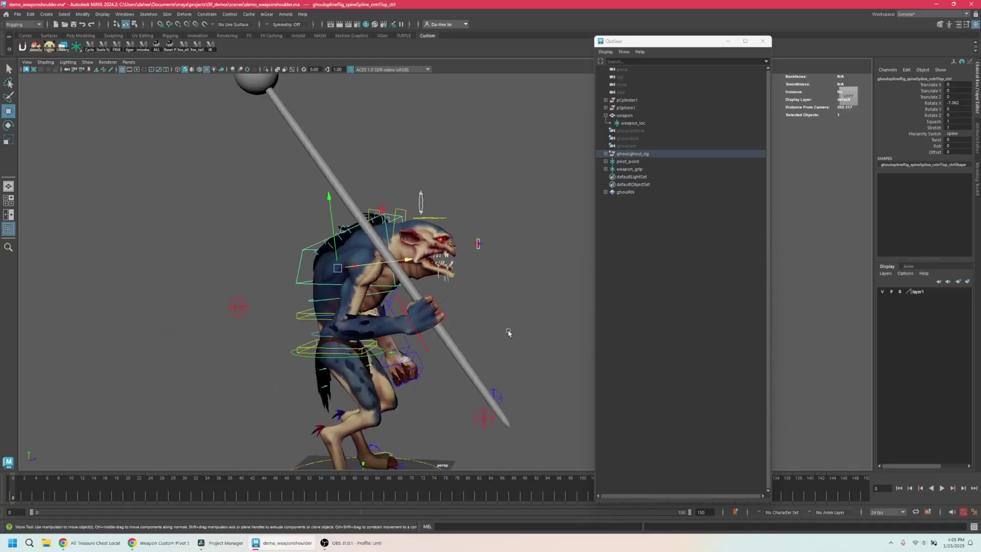
pyautogui.keyDown('alt'); pyautogui.moveTo(510, 334); pyautogui.dragTo(486, 334); pyautogui.keyUp('alt')
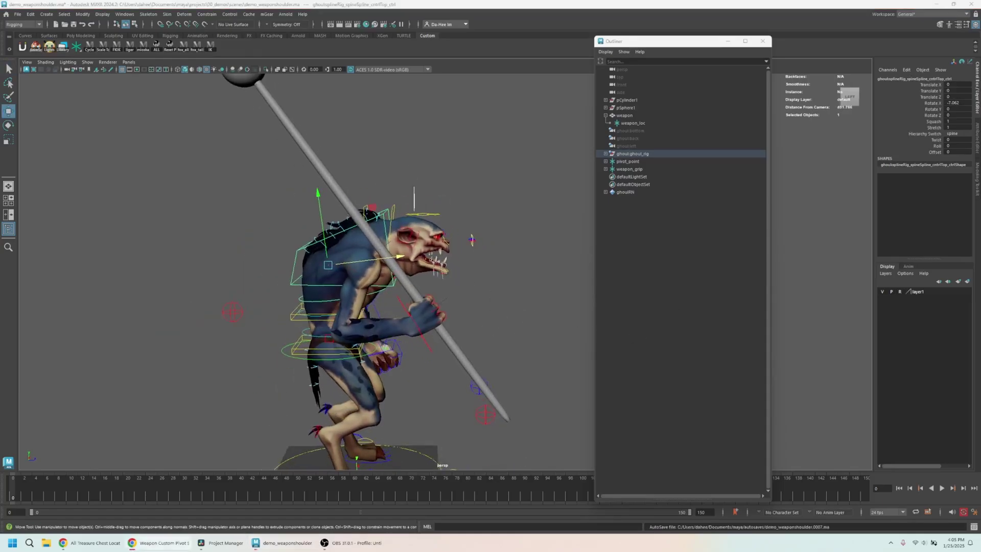
# Step: Expand pivot_point and weapon_grip in the Outliner to examine the parent constraint under each
pyautogui.click(647, 163)
pyautogui.keyDown('ctrl'); pyautogui.click(647, 169); pyautogui.keyUp('ctrl')
pyautogui.click(605, 161)
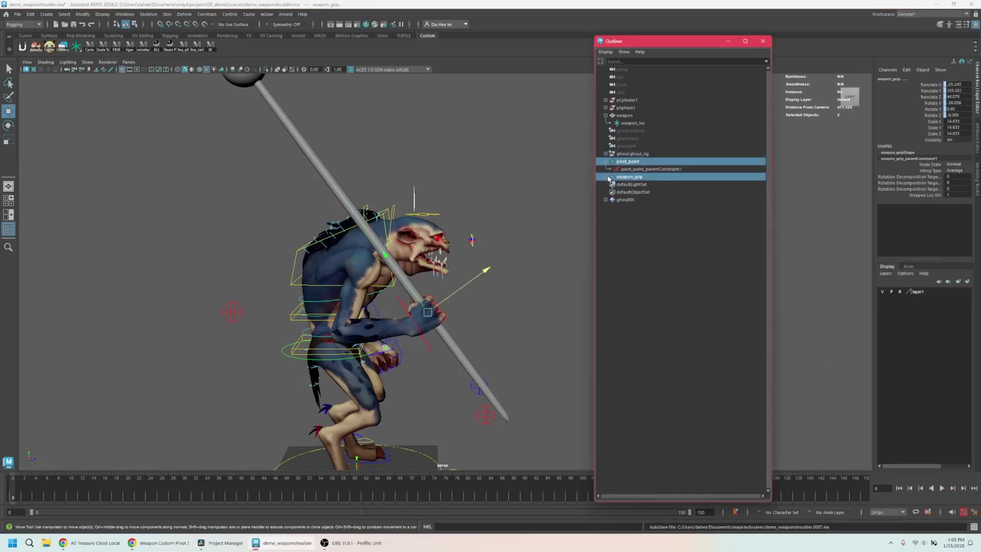
pyautogui.click(606, 178)
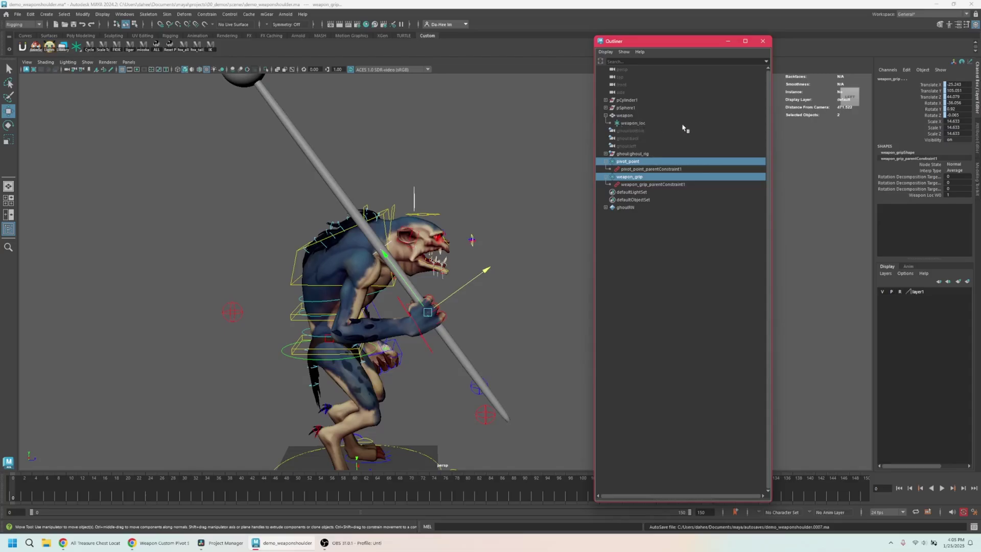
pyautogui.scroll(-2, 377, 341)
pyautogui.moveTo(488, 312)
pyautogui.keyDown('alt'); pyautogui.mouseDown()
pyautogui.moveTo(423, 308)
pyautogui.moveTo(493, 321)
pyautogui.mouseUp(); pyautogui.keyUp('alt')
pyautogui.scroll(3, 476, 335)
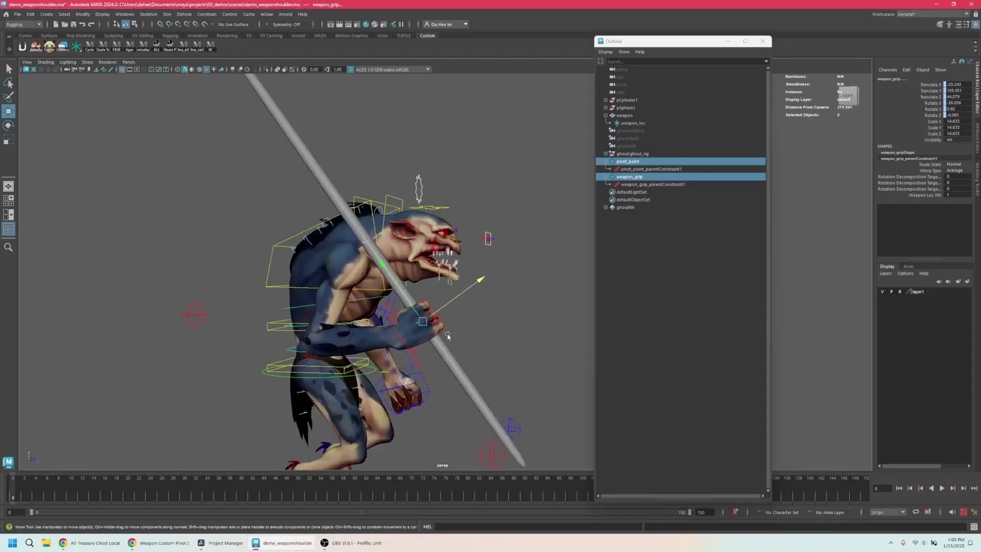
pyautogui.keyDown('alt'); pyautogui.moveTo(562, 317); pyautogui.dragTo(569, 291, button='middle'); pyautogui.keyUp('alt')
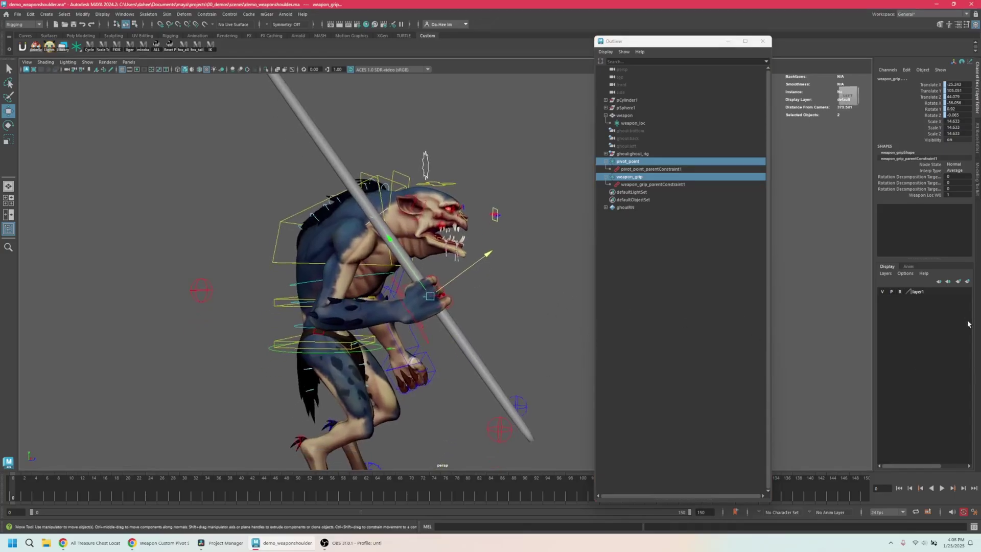
# Step: Parent the pivot_point and weapon_grip locators under the ghoul's upper spine control, spineSpline_cntrlTop_ctrl, in the Outliner
pyautogui.click(310, 187)
pyautogui.click(291, 250)
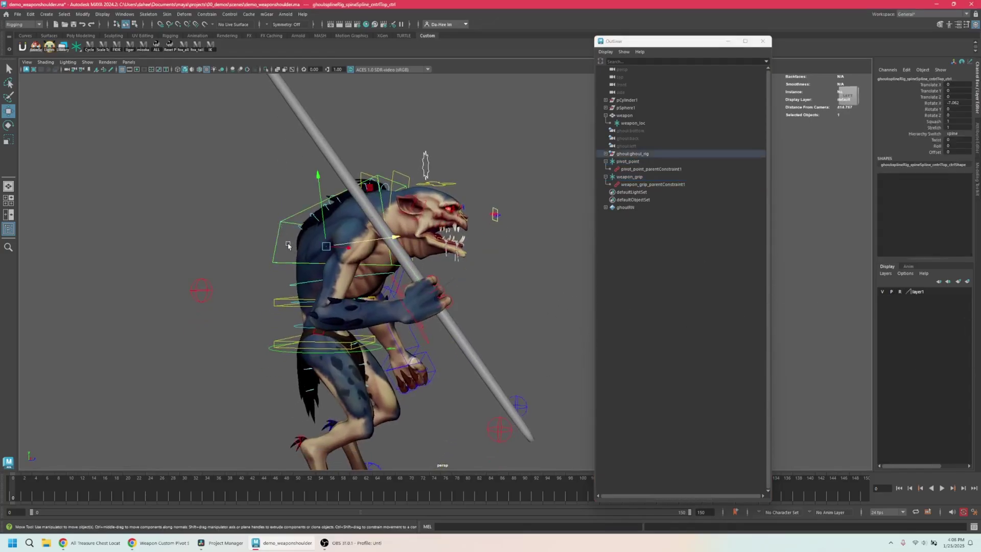
pyautogui.click(674, 43)
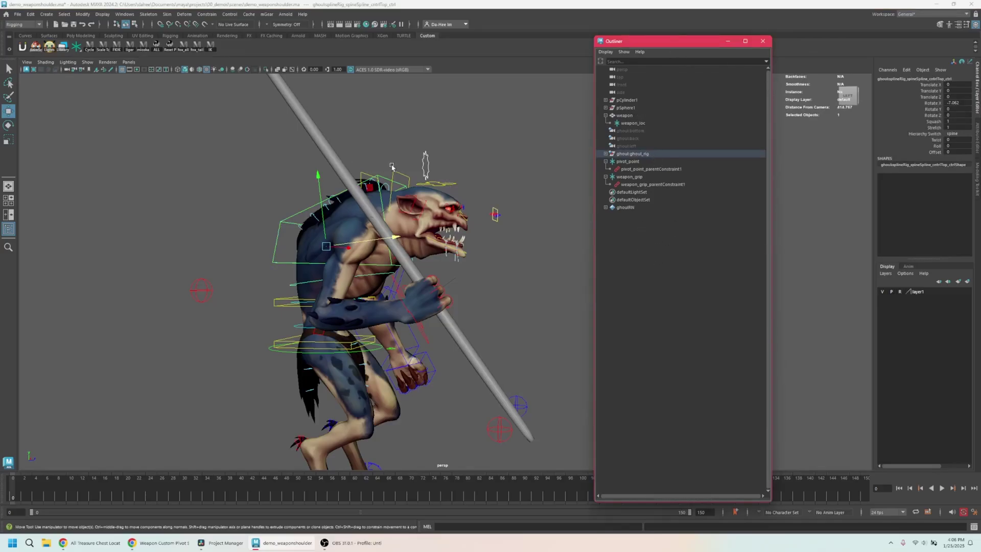
pyautogui.press('f')
pyautogui.scroll(-2, 666, 364)
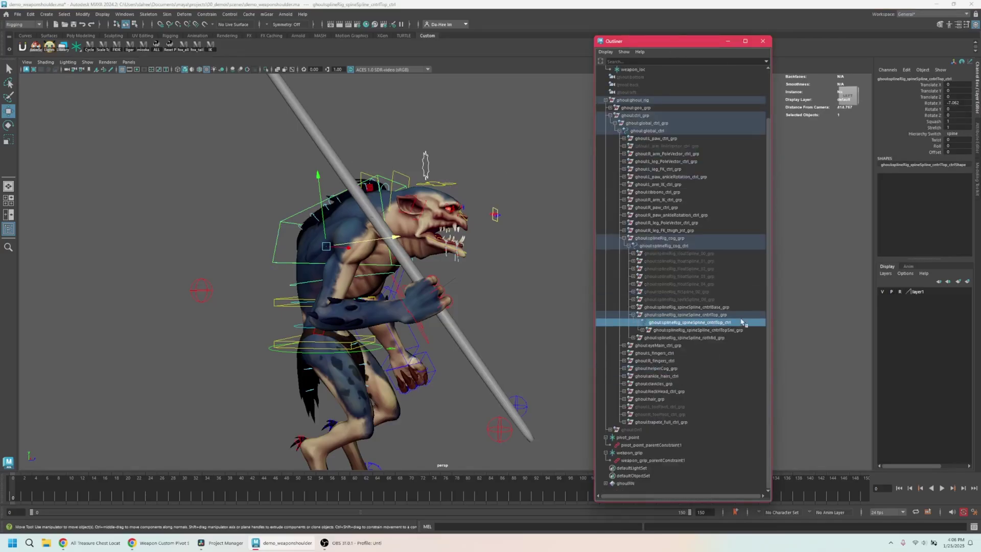
pyautogui.click(638, 438)
pyautogui.keyDown('ctrl'); pyautogui.click(642, 453); pyautogui.keyUp('ctrl')
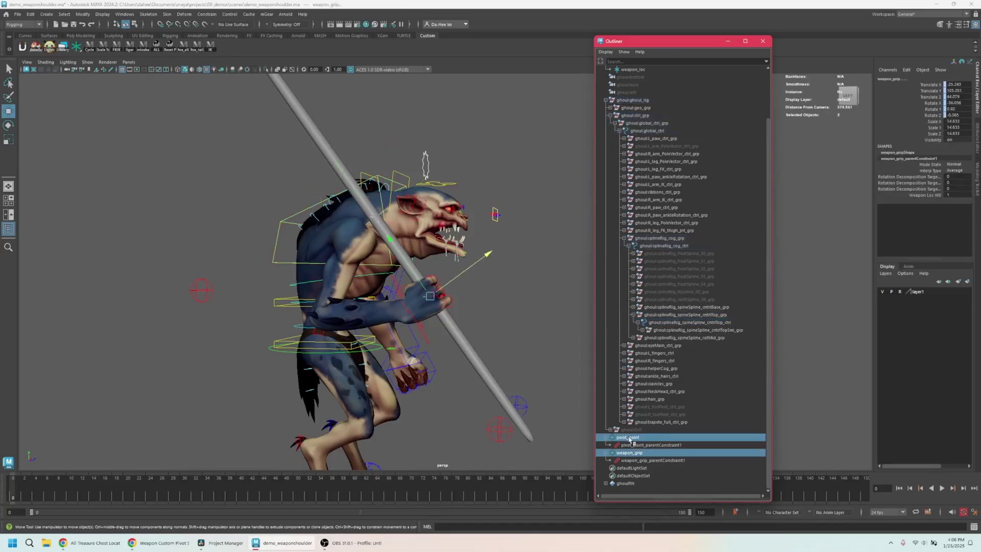
pyautogui.moveTo(645, 442); pyautogui.dragTo(708, 324, button='middle')
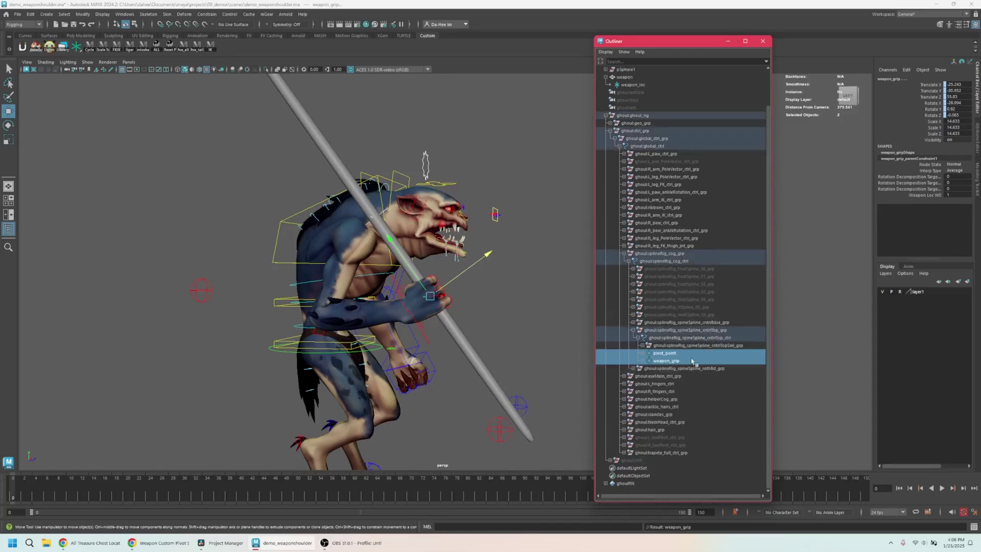
# Step: Try moving the upper spine control with both locators parented under it, and undo the move
pyautogui.click(260, 193)
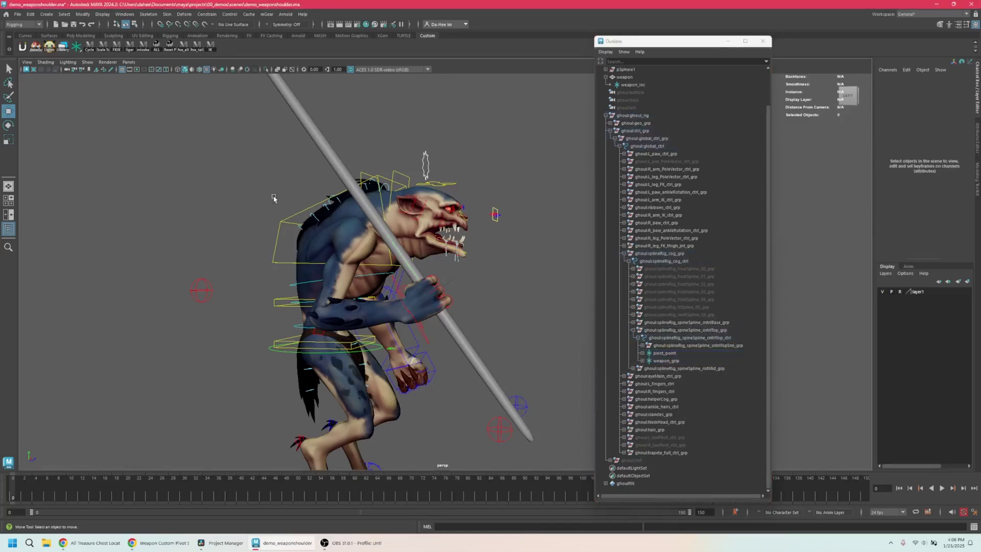
pyautogui.moveTo(273, 202); pyautogui.dragTo(283, 244)
pyautogui.scroll(-2, 368, 273)
pyautogui.keyDown('alt'); pyautogui.moveTo(369, 272); pyautogui.dragTo(357, 293, button='middle'); pyautogui.keyUp('alt')
pyautogui.keyDown('alt'); pyautogui.moveTo(349, 305); pyautogui.dragTo(368, 301); pyautogui.keyUp('alt')
pyautogui.moveTo(382, 262); pyautogui.dragTo(447, 284)
pyautogui.hotkey('ctrl', 'z')
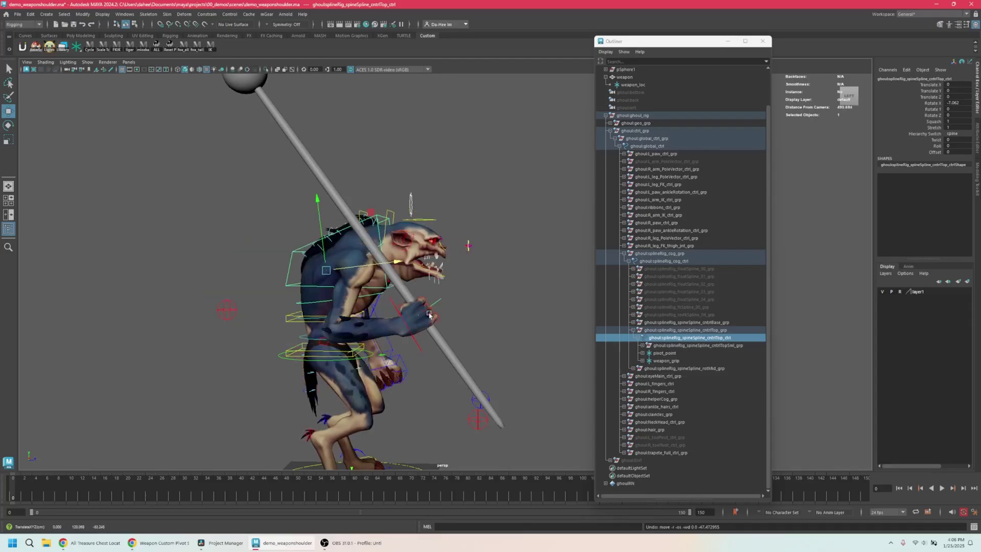
# Step: Show the parent constraints under the nested pivot_point and weapon_grip, and check both locators' rotate order in their transform attributes
pyautogui.click(642, 353)
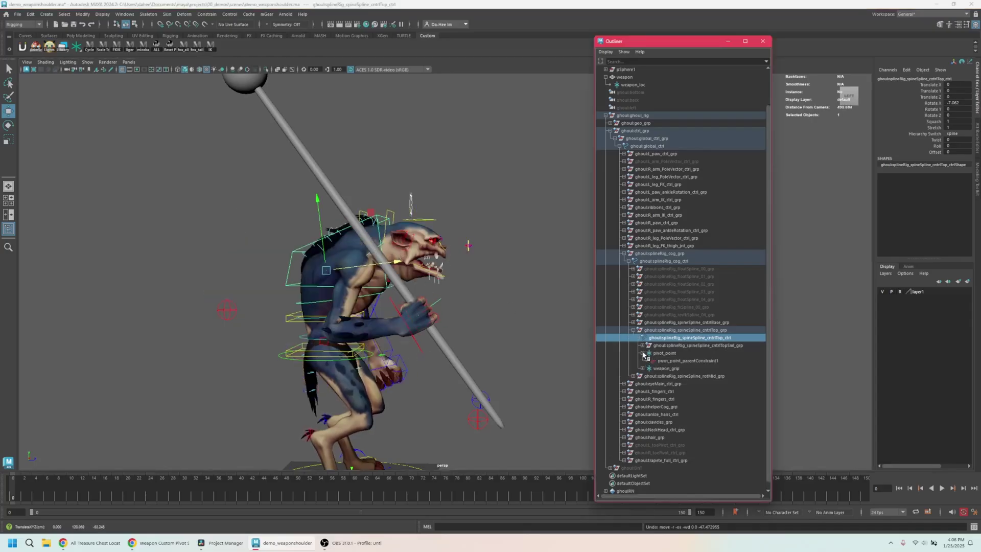
pyautogui.click(642, 369)
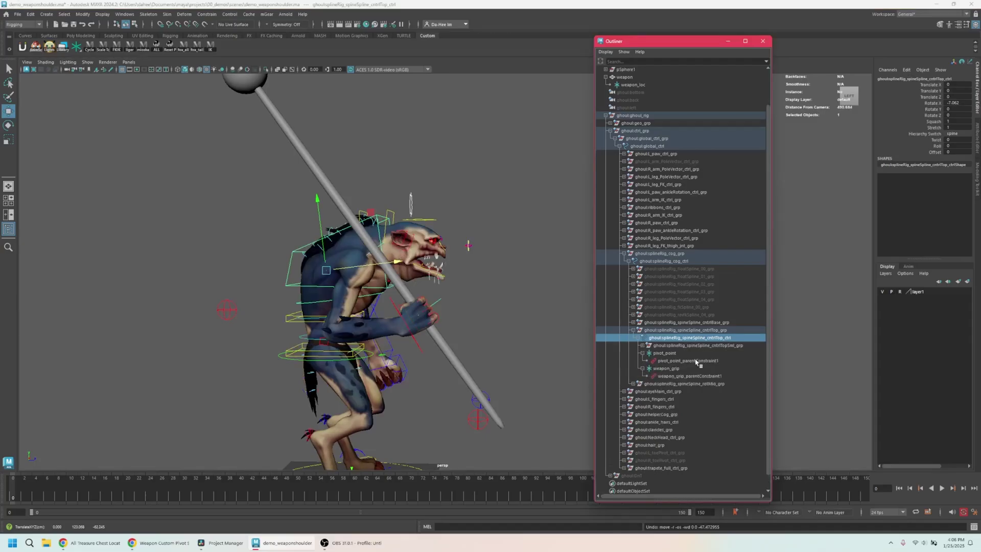
pyautogui.click(314, 164)
pyautogui.click(657, 85)
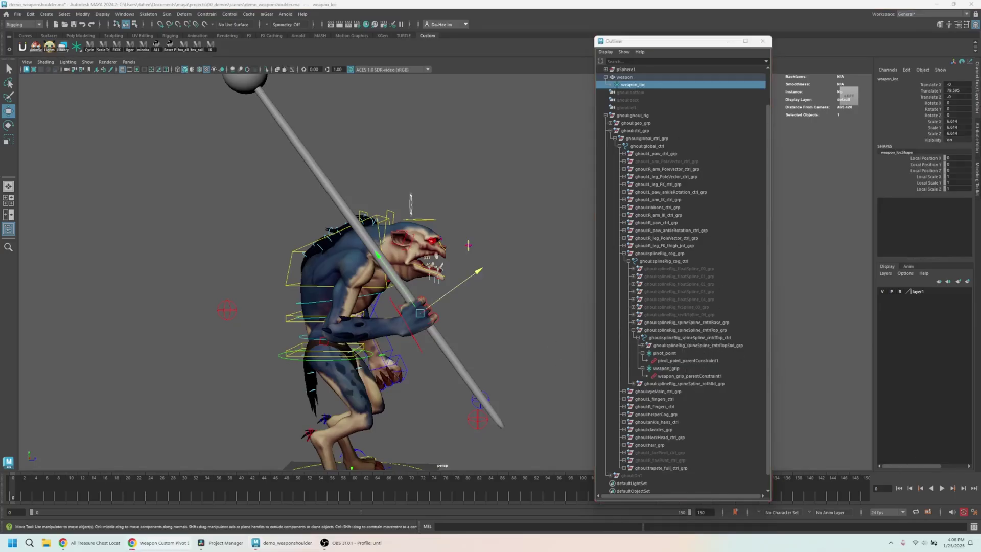
pyautogui.click(673, 353)
pyautogui.keyDown('ctrl'); pyautogui.click(679, 369); pyautogui.keyUp('ctrl')
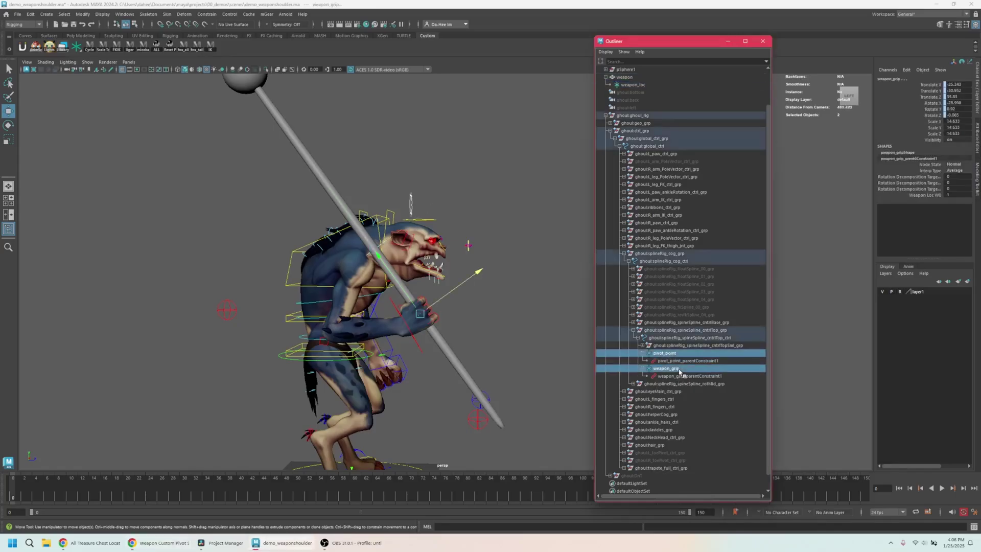
pyautogui.click(975, 143)
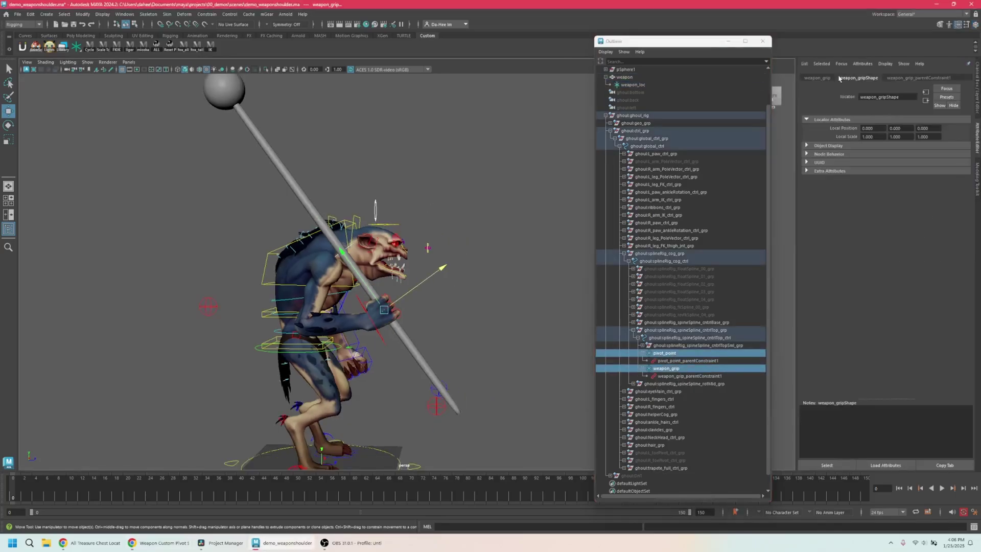
pyautogui.click(822, 77)
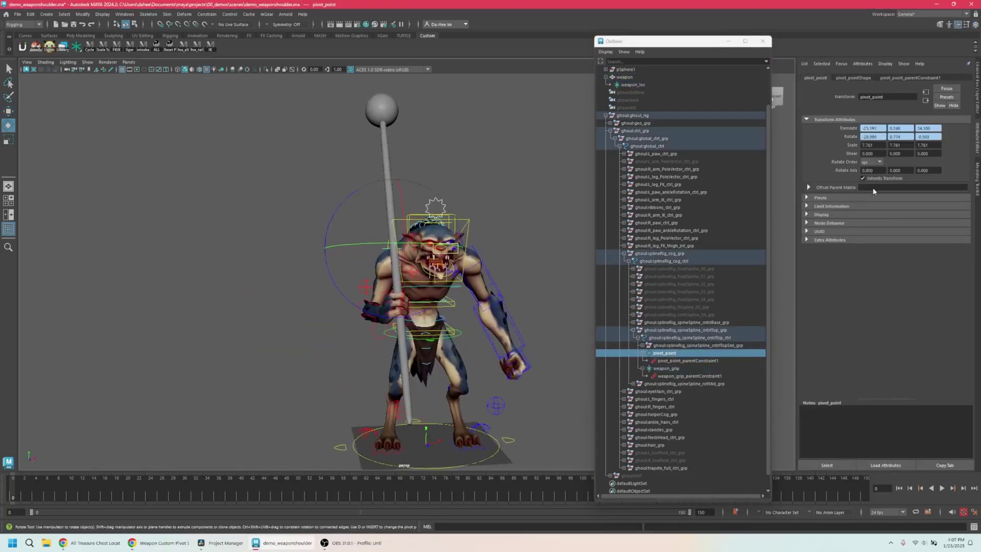
pyautogui.click(873, 188)
pyautogui.click(668, 368)
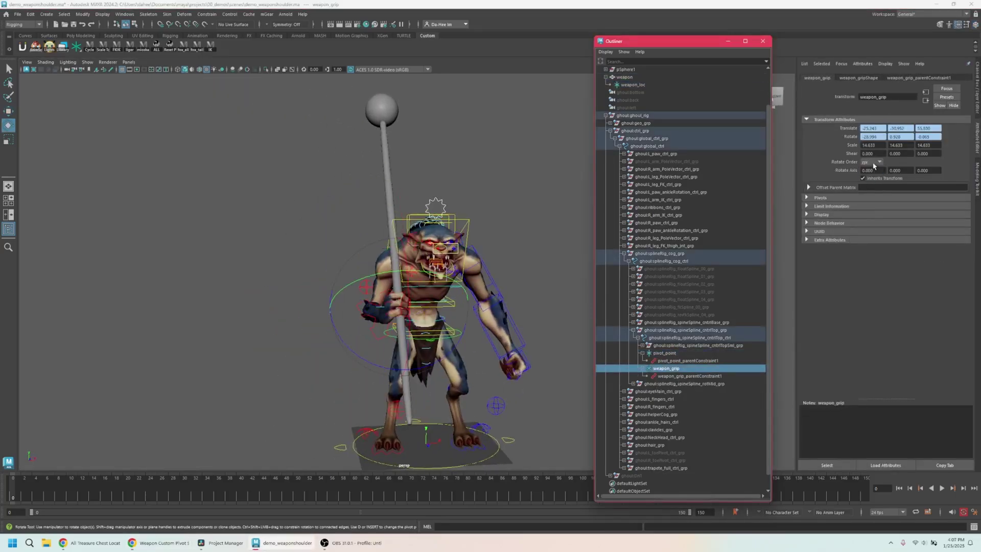
# Step: Key pivot_point and weapon_grip at frame 0 and delete the parent constraint from each
pyautogui.keyDown('ctrl'); pyautogui.click(673, 353); pyautogui.keyUp('ctrl')
pyautogui.press('s')
pyautogui.click(683, 361)
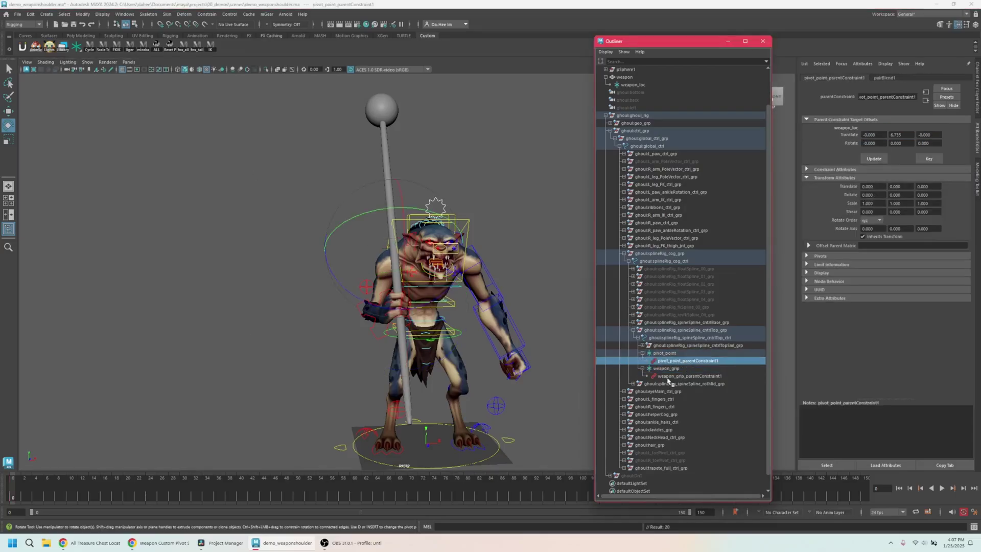
pyautogui.keyDown('ctrl'); pyautogui.click(668, 376); pyautogui.keyUp('ctrl')
pyautogui.press('Delete')
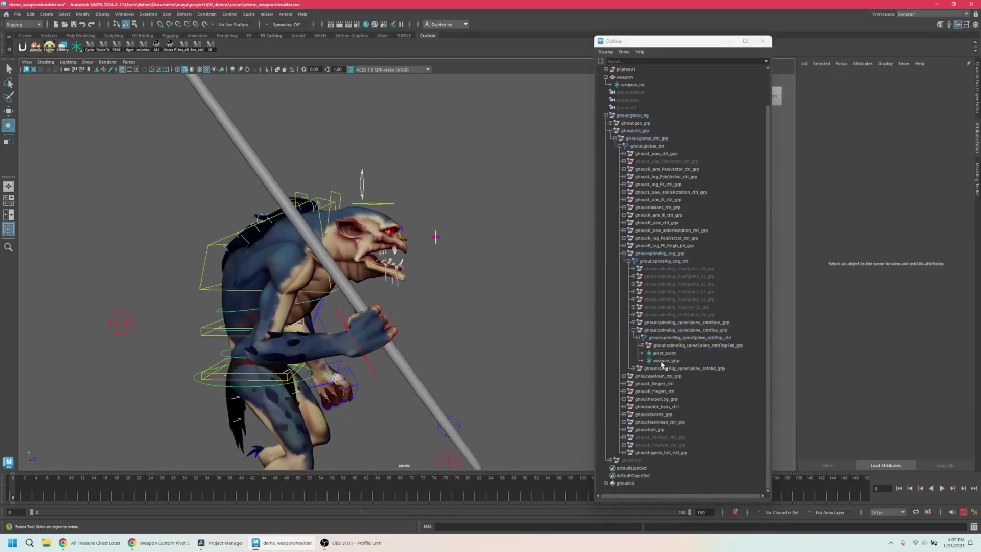
# Step: Aim-constrain weapon_grip to pivot_point
pyautogui.click(664, 361)
pyautogui.click(976, 87)
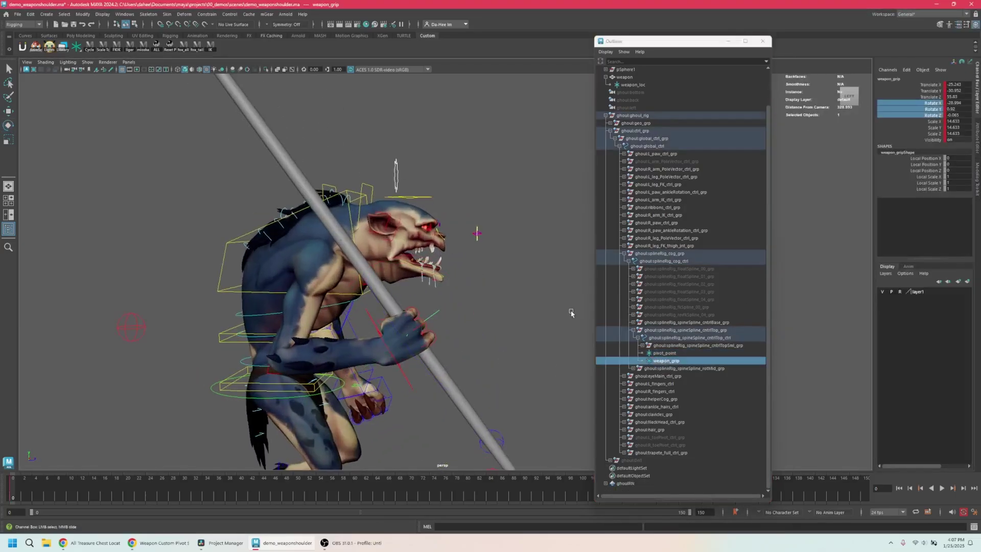
pyautogui.keyDown('alt'); pyautogui.moveTo(574, 310); pyautogui.dragTo(526, 319); pyautogui.keyUp('alt')
pyautogui.keyDown('ctrl'); pyautogui.click(665, 353); pyautogui.keyUp('ctrl')
pyautogui.click(206, 14)
pyautogui.click(219, 66)
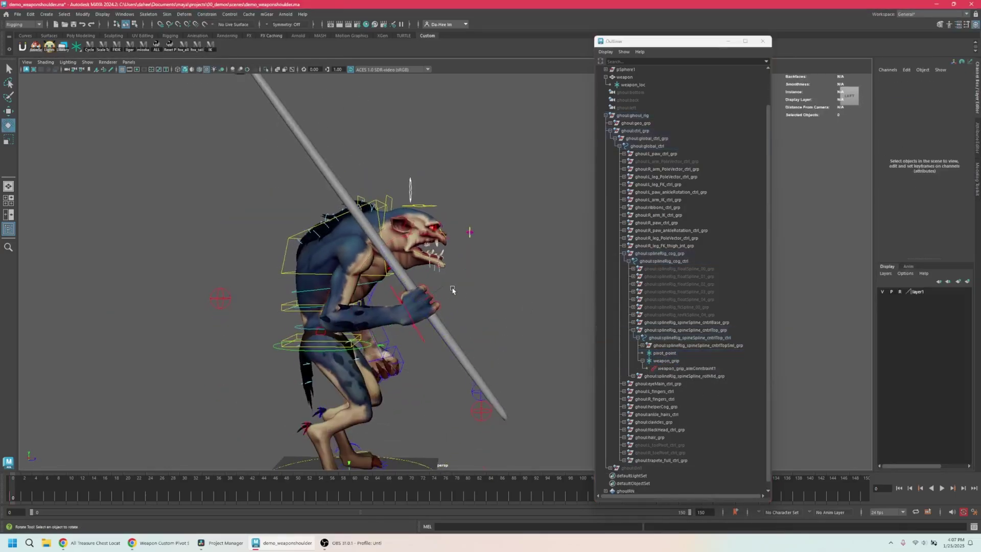
# Step: Parent-constrain the weapon group to the weapon_grip locator so the grip drives the weapon
pyautogui.press('w')
pyautogui.click(425, 131)
pyautogui.click(664, 361)
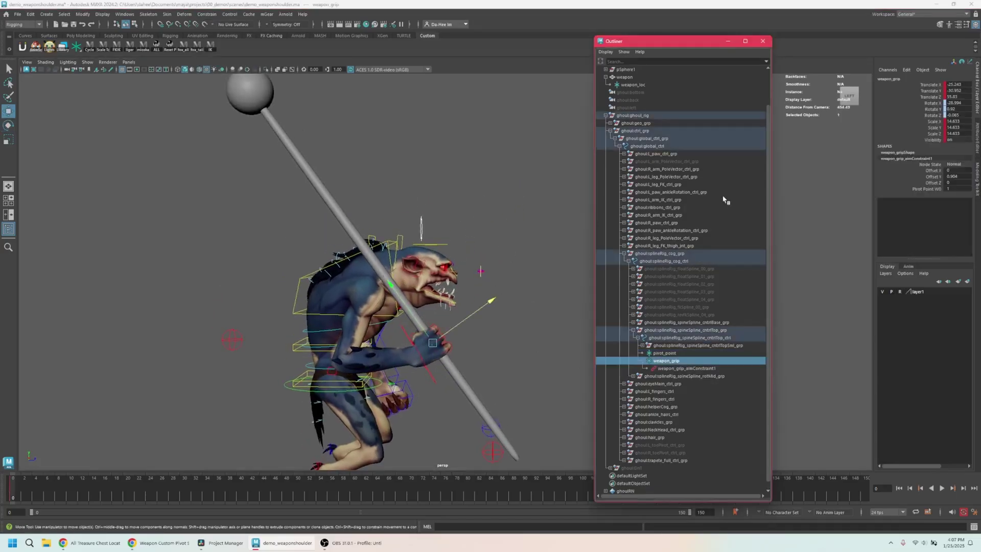
pyautogui.keyDown('ctrl'); pyautogui.click(631, 79); pyautogui.keyUp('ctrl')
pyautogui.press('g')
pyautogui.keyDown('alt'); pyautogui.moveTo(529, 321); pyautogui.dragTo(527, 305, button='middle'); pyautogui.keyUp('alt')
pyautogui.click(528, 304)
# Step: Try moving weapon_grip to test how it drives the weapon, and undo the move
pyautogui.click(434, 332)
pyautogui.moveTo(475, 289); pyautogui.dragTo(432, 309)
pyautogui.hotkey('ctrl', 'z')
# Step: Try moving the ghoul's spline rig COG control to test how the weapon follows the body, and undo the move
pyautogui.moveTo(250, 246); pyautogui.dragTo(298, 282)
pyautogui.moveTo(399, 270); pyautogui.dragTo(286, 372)
pyautogui.click(292, 368)
pyautogui.moveTo(402, 363); pyautogui.dragTo(498, 335)
pyautogui.scroll(-3, 428, 348)
pyautogui.scroll(3, 498, 335)
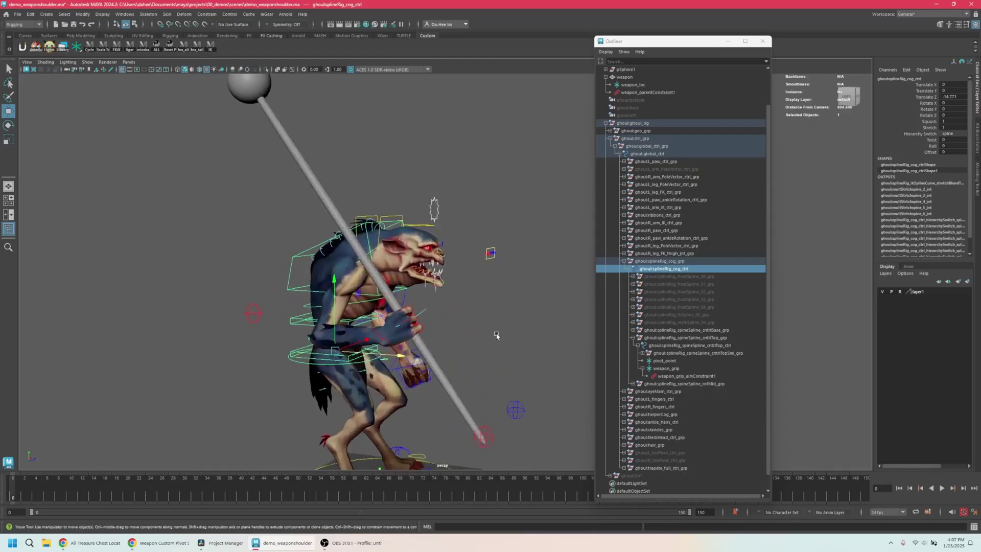
pyautogui.scroll(-1, 481, 353)
pyautogui.hotkey('ctrl', 'z')
# Step: Animate the COG control rising to a Translate Y of about 25.7 at frame 25, and scrub back to frame 0
pyautogui.keyDown('alt'); pyautogui.moveTo(468, 366); pyautogui.dragTo(401, 358); pyautogui.keyUp('alt')
pyautogui.moveTo(344, 277); pyautogui.dragTo(344, 241)
pyautogui.click(159, 472)
pyautogui.keyDown('alt'); pyautogui.moveTo(343, 241); pyautogui.dragTo(86, 437, button='right'); pyautogui.keyUp('alt')
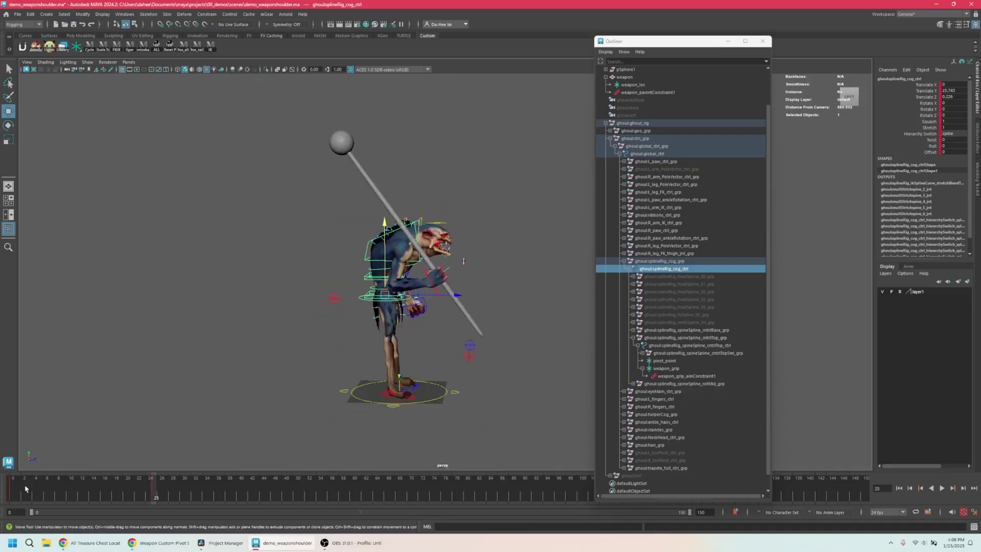
pyautogui.moveTo(25, 489)
pyautogui.mouseDown()
pyautogui.moveTo(126, 479)
pyautogui.moveTo(11, 481)
pyautogui.mouseUp()
# Step: Inspect weapon_grip and pivot_point on the weapon by selecting them together, and clear the selection
pyautogui.scroll(2, 496, 270)
pyautogui.scroll(2, 481, 298)
pyautogui.click(464, 329)
pyautogui.click(448, 322)
pyautogui.scroll(4, 466, 336)
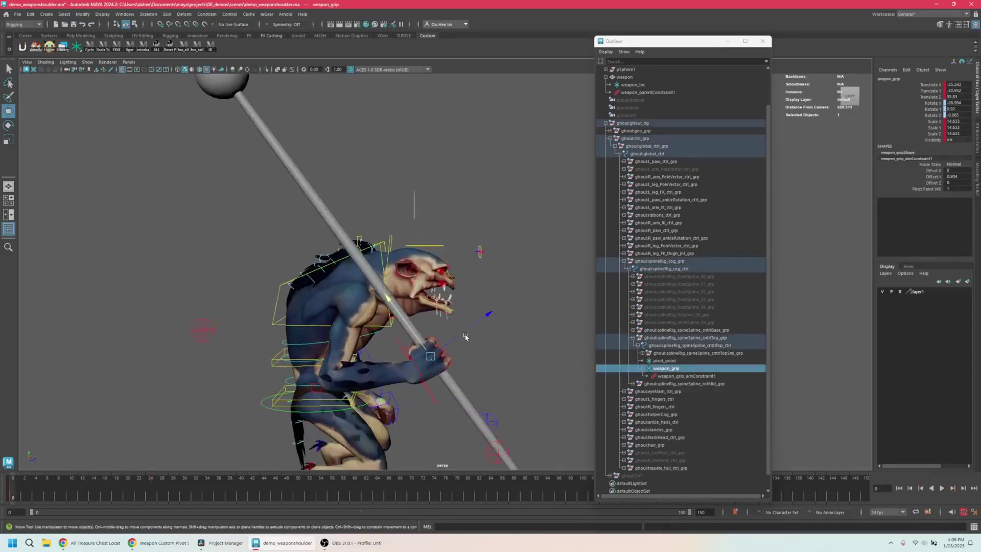
pyautogui.scroll(2, 465, 336)
pyautogui.keyDown('shift'); pyautogui.click(355, 277); pyautogui.keyUp('shift')
pyautogui.keyDown('alt'); pyautogui.moveTo(356, 277); pyautogui.dragTo(402, 225); pyautogui.keyUp('alt')
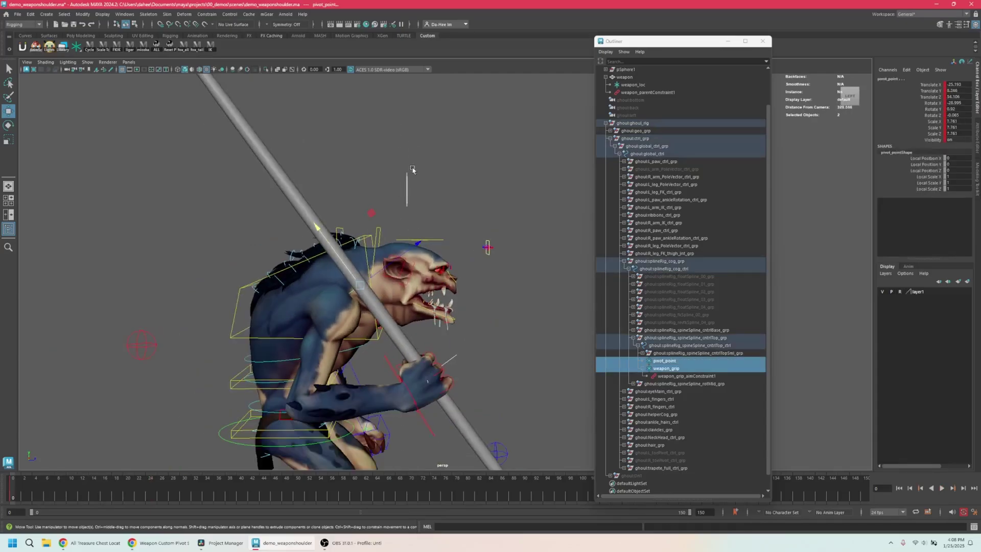
pyautogui.scroll(-5, 487, 248)
pyautogui.click(508, 328)
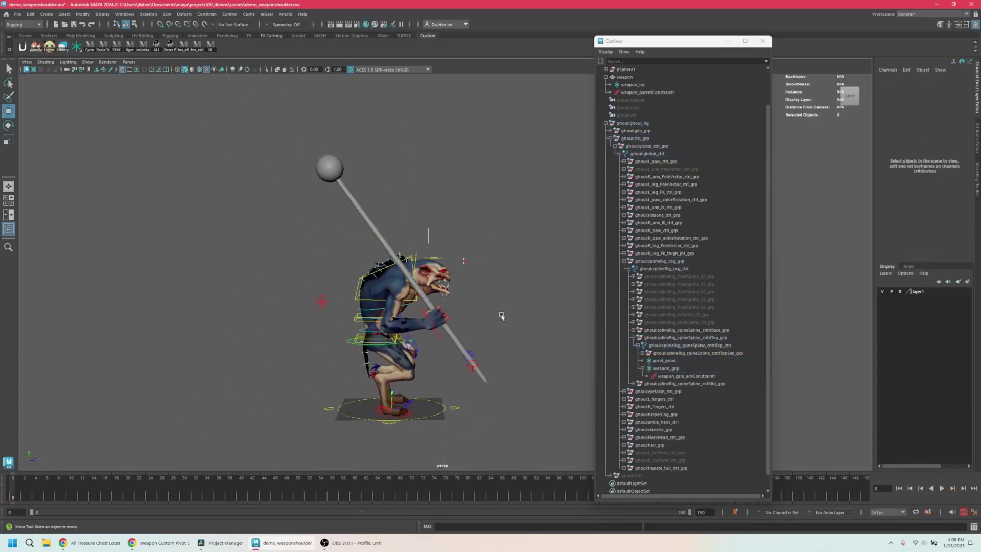